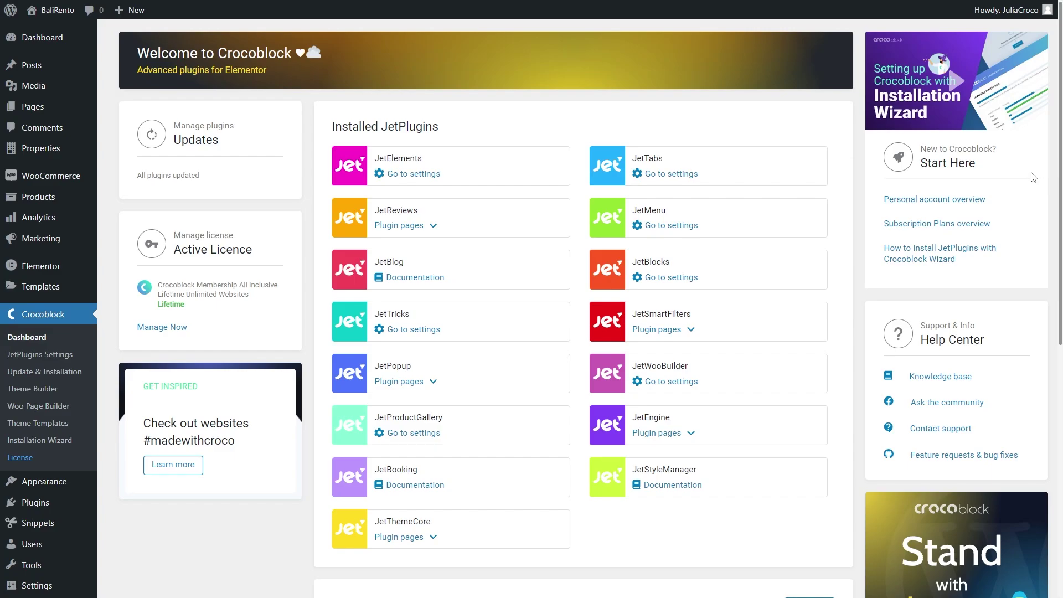
# Start a new JetEngine meta box titled 'Colors for terms'
pyautogui.scroll(-5, 764, 316)
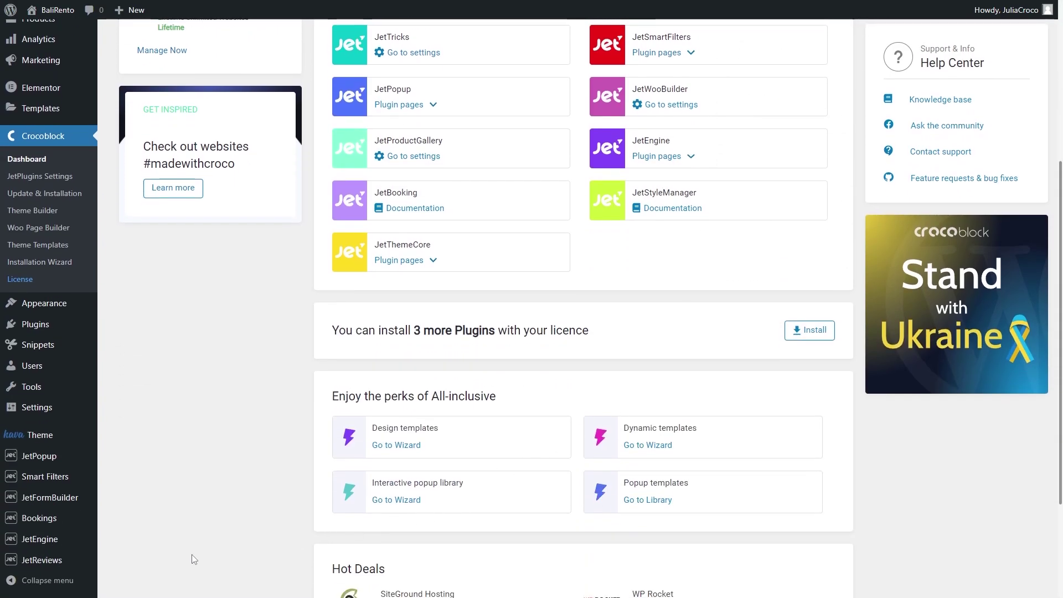
pyautogui.moveTo(87, 546)
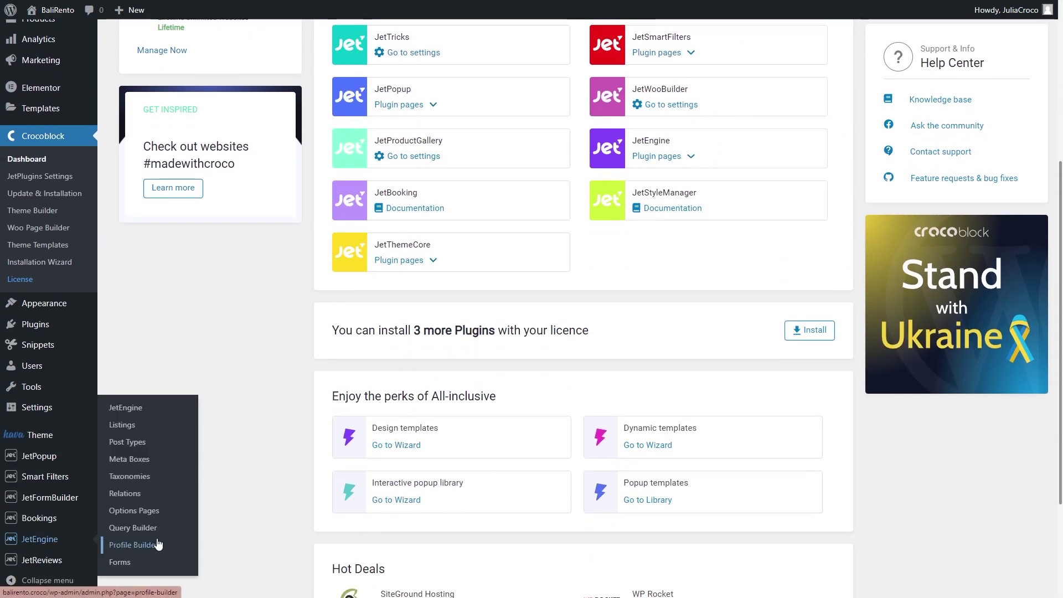
pyautogui.click(169, 461)
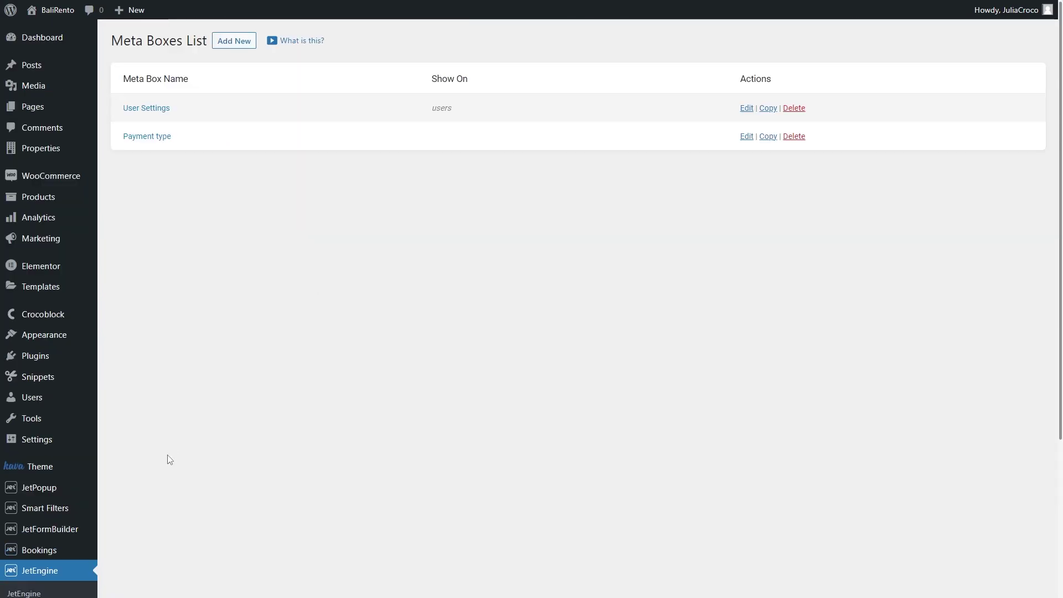
pyautogui.click(239, 43)
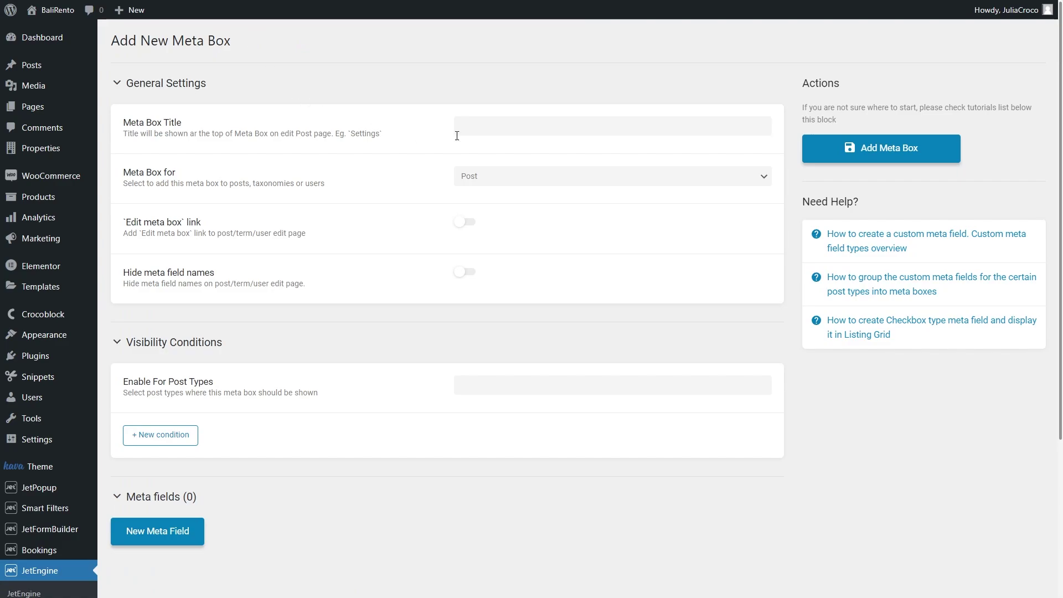
pyautogui.click(486, 128)
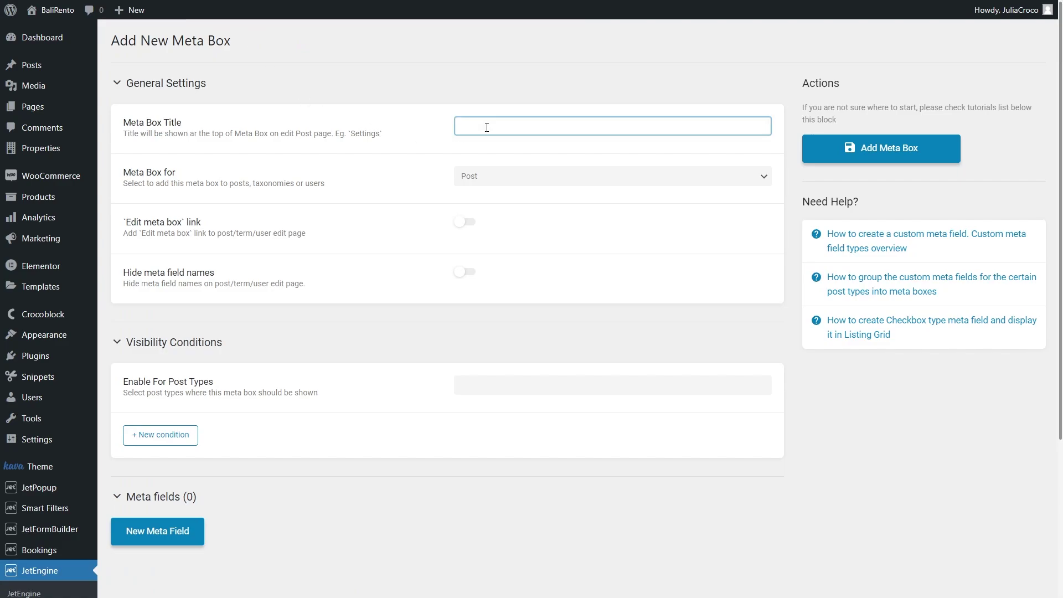
pyautogui.write('Colors for terms')
# Set the meta box for Taxonomy and enable it only on Property Type
pyautogui.click(555, 176)
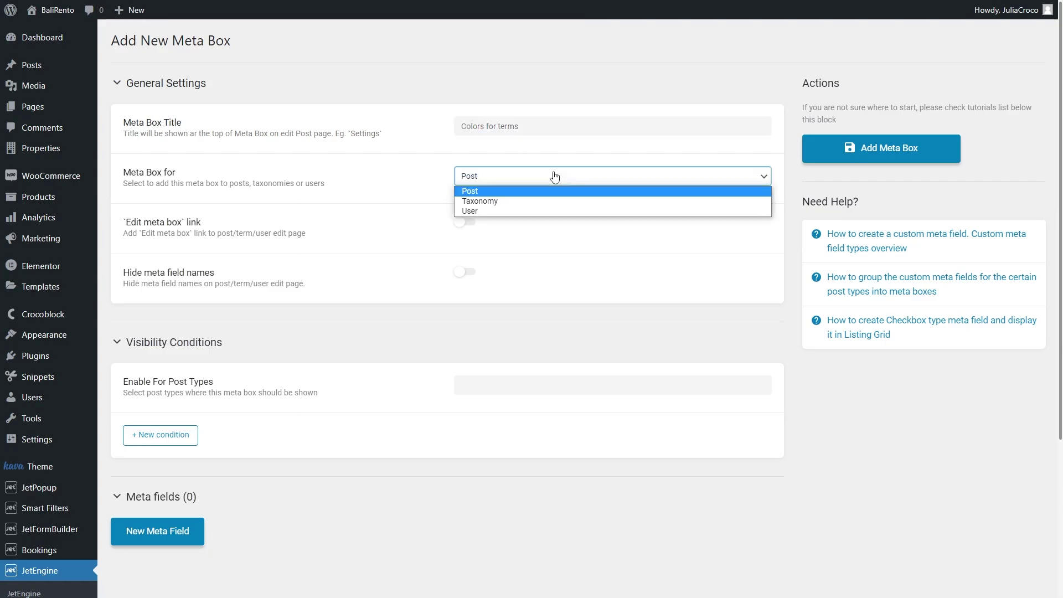
pyautogui.click(556, 202)
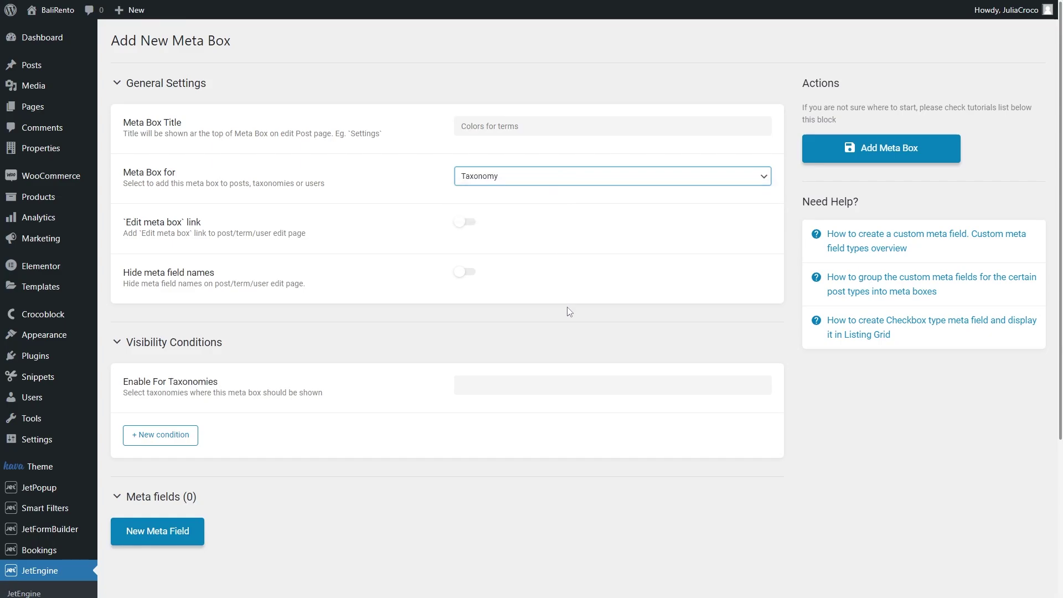
pyautogui.click(579, 383)
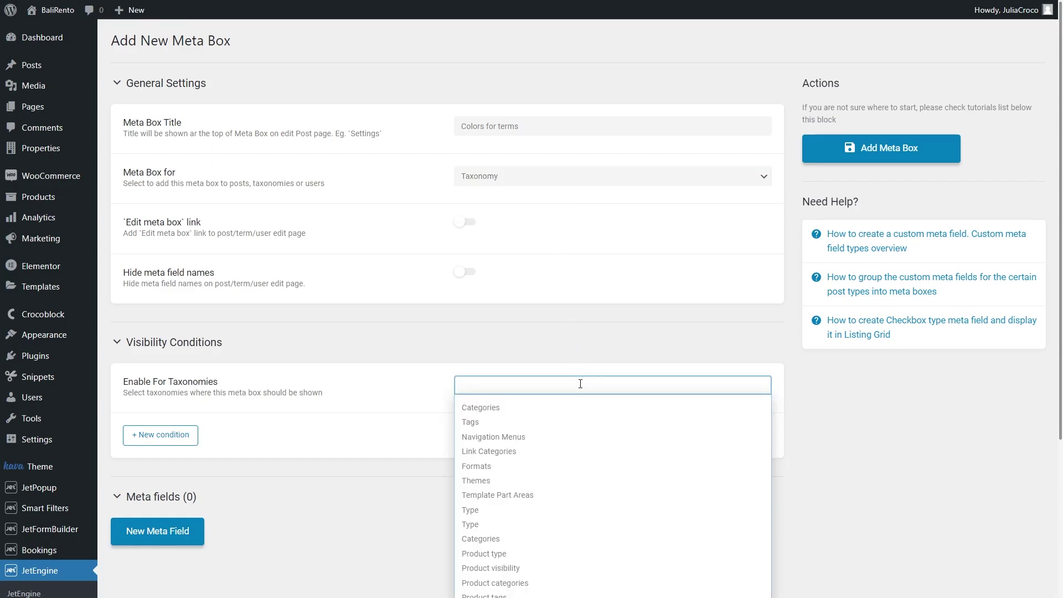
pyautogui.scroll(-3, 580, 384)
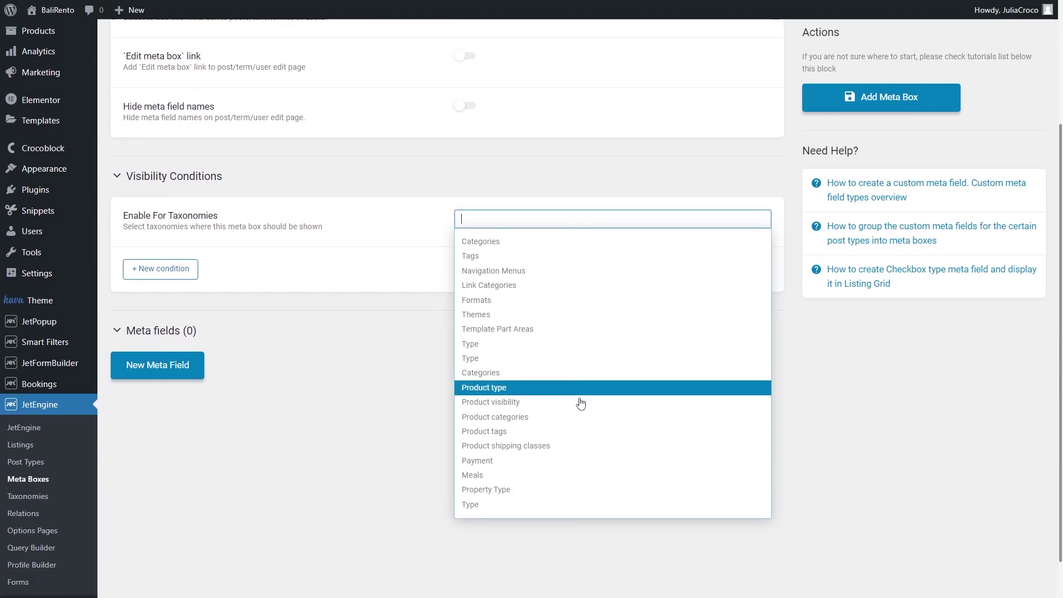
pyautogui.click(582, 490)
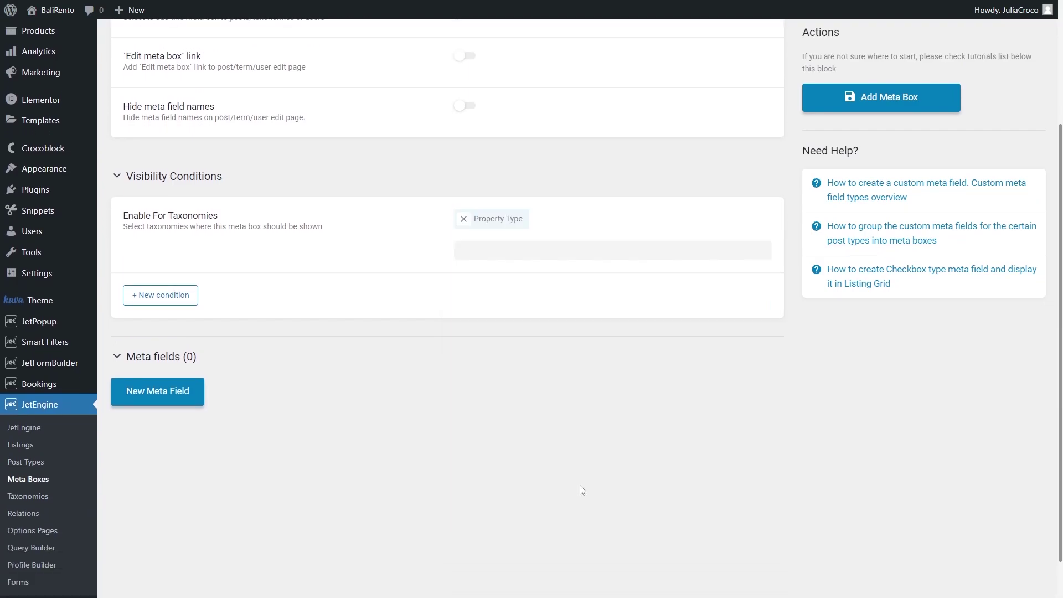
# Add a Colorpicker meta field labelled 'color' to 'Colors for terms' and save it
pyautogui.click(178, 391)
pyautogui.scroll(-5, 177, 388)
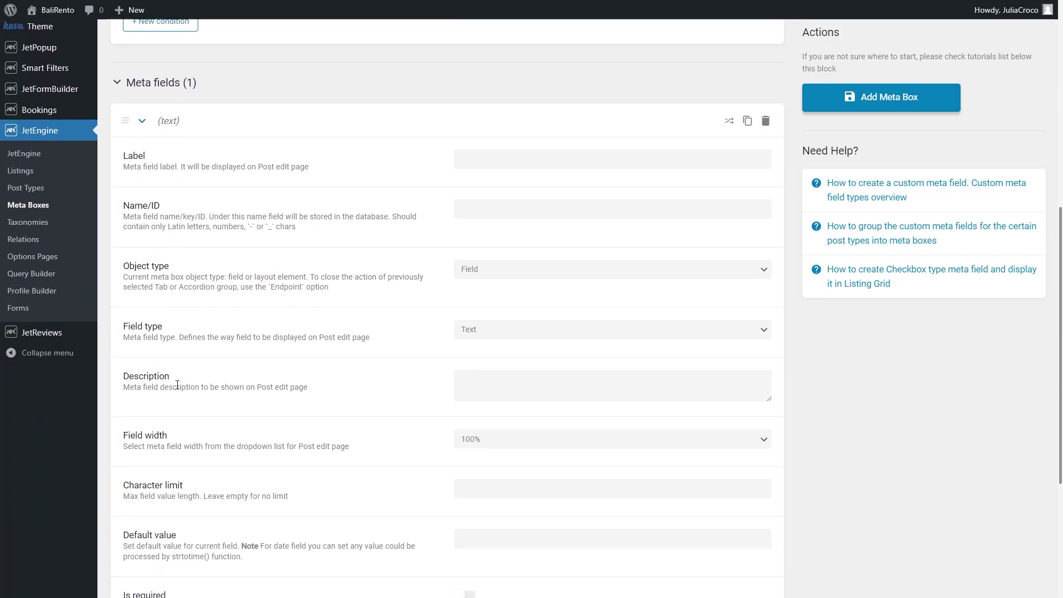
pyautogui.click(493, 155)
pyautogui.write('color')
pyautogui.click(507, 327)
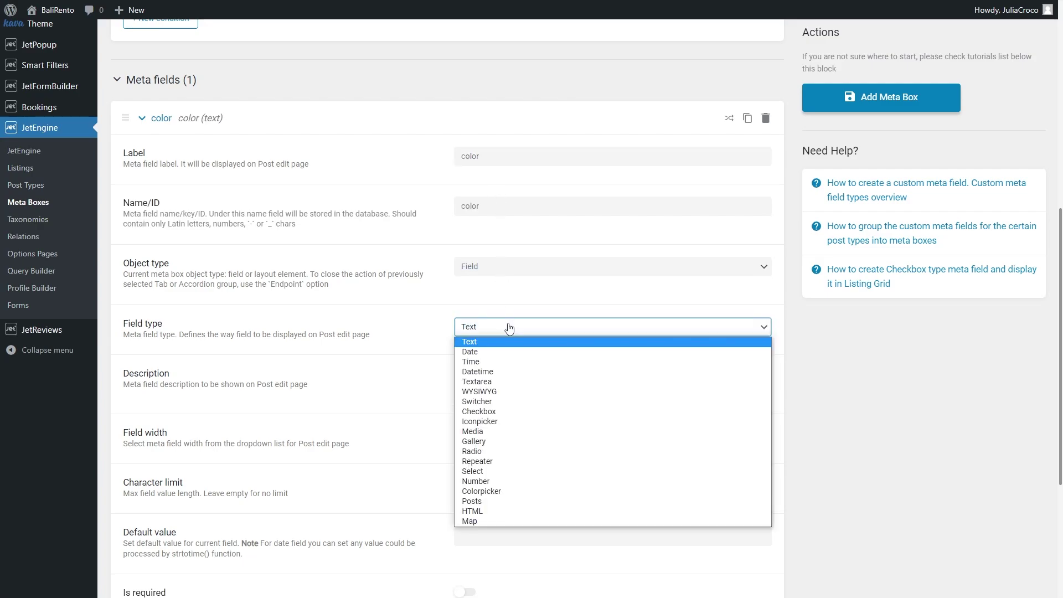
pyautogui.click(524, 493)
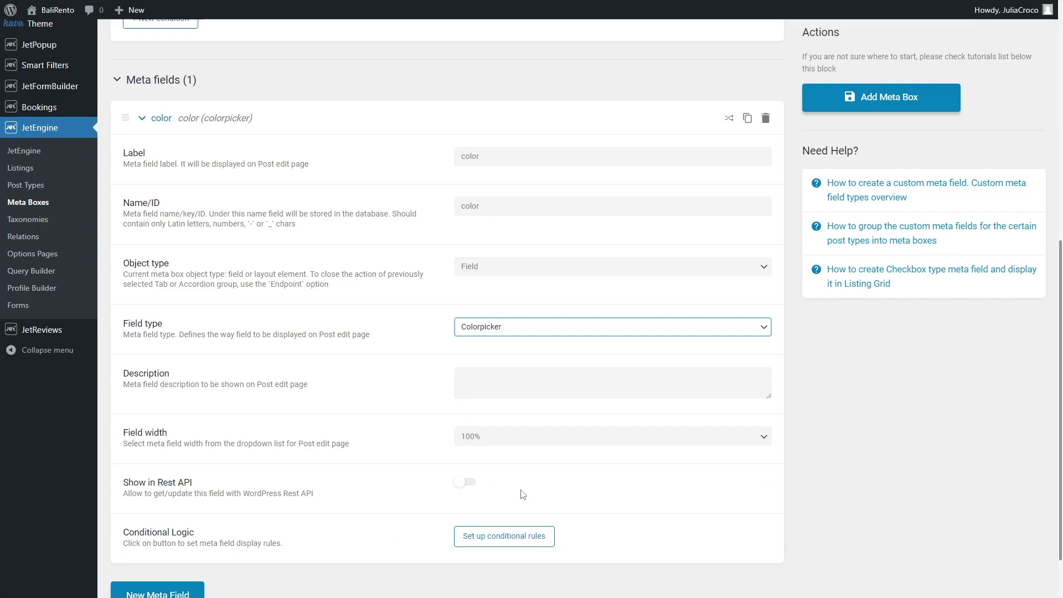
pyautogui.click(833, 95)
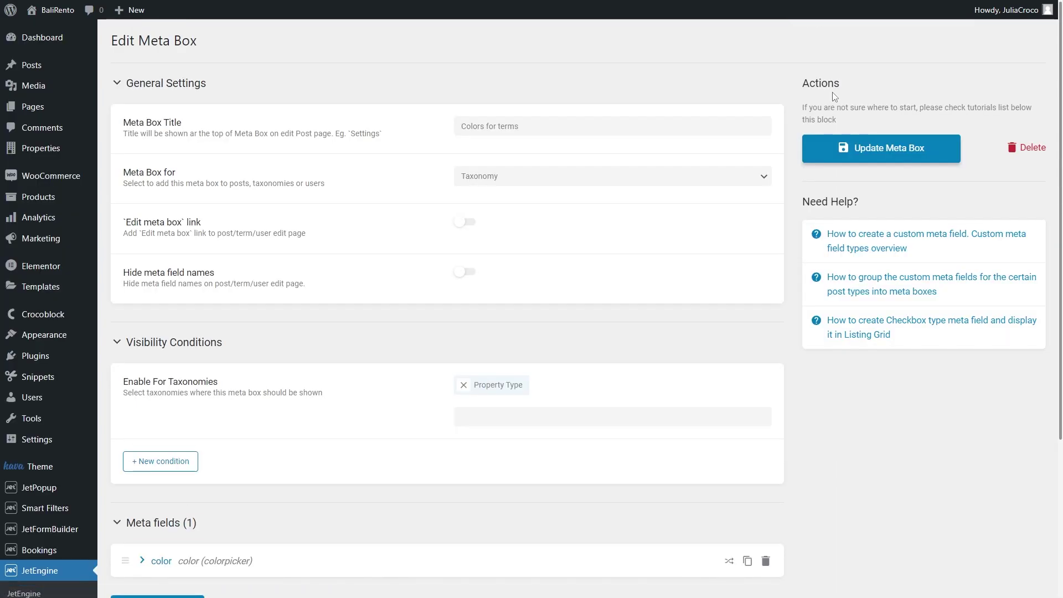
pyautogui.scroll(-4, 832, 92)
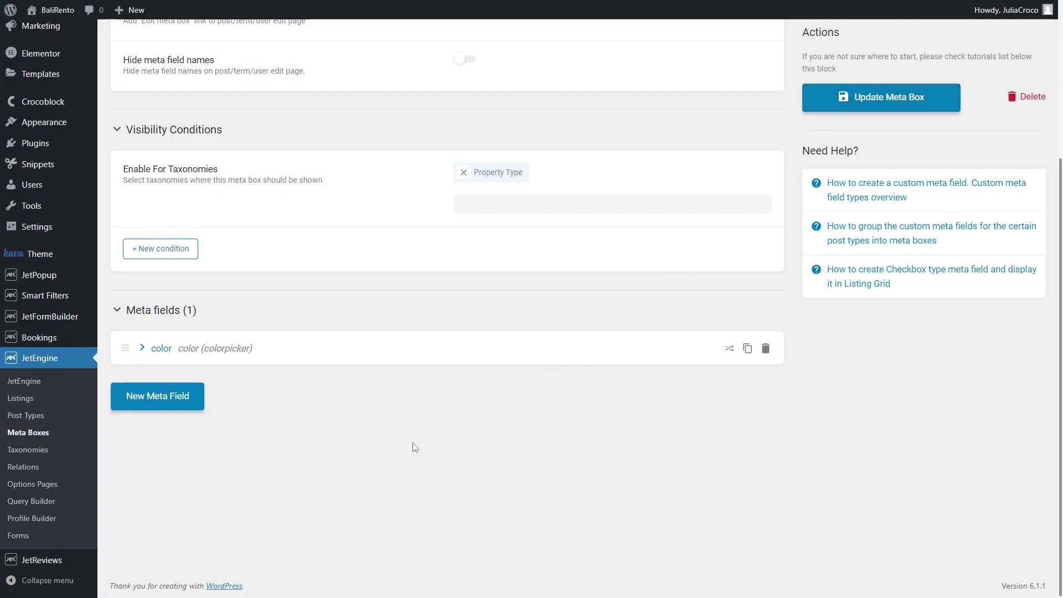
# Edit the Property Type taxonomy and add an unlabelled second meta field of type Colorpicker
pyautogui.click(48, 453)
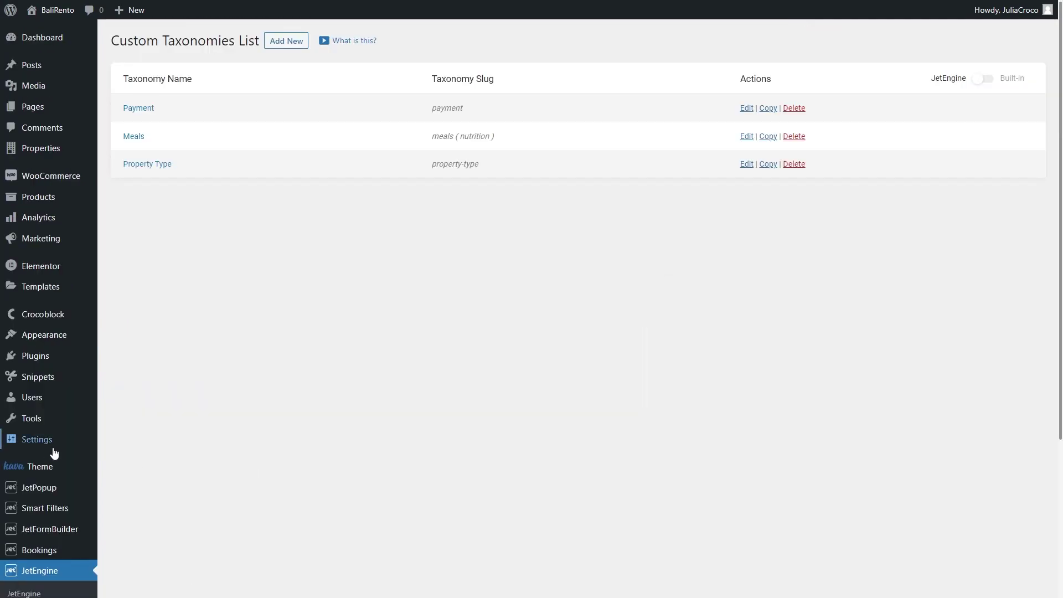
pyautogui.click(168, 168)
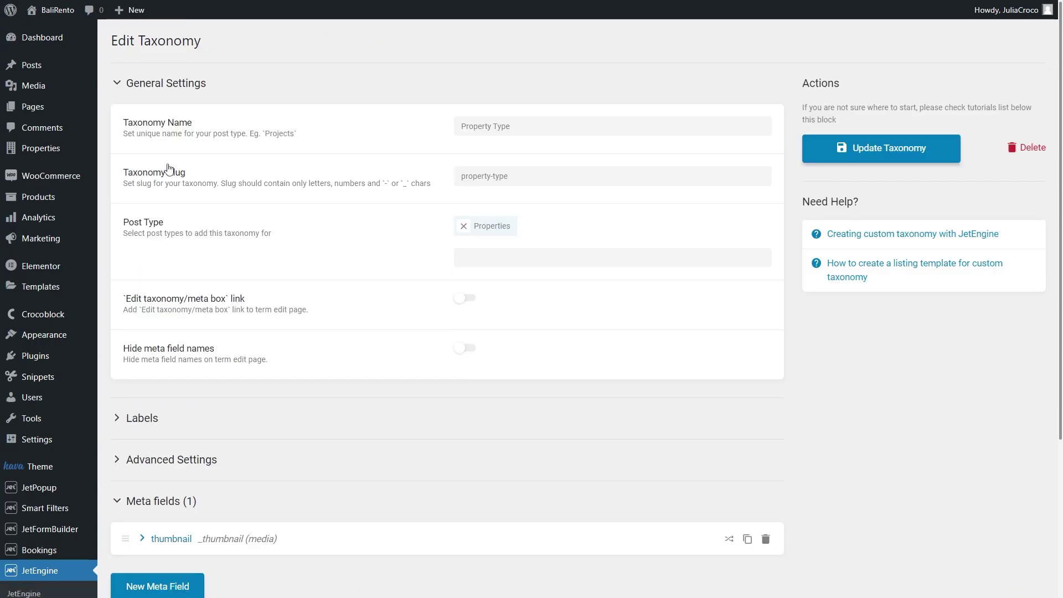
pyautogui.scroll(-3, 168, 169)
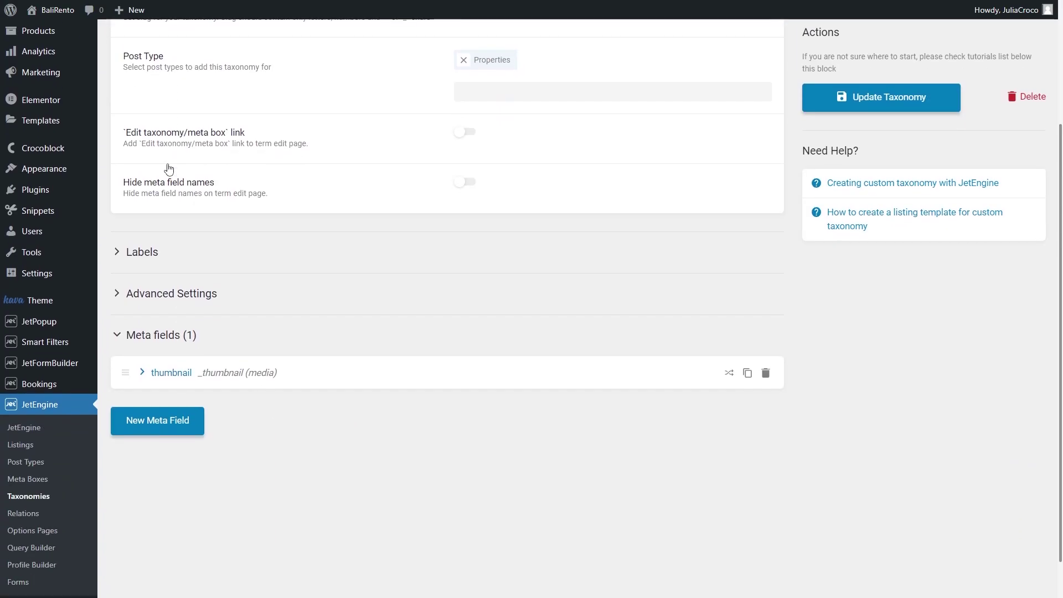
pyautogui.click(166, 421)
pyautogui.scroll(-4, 352, 449)
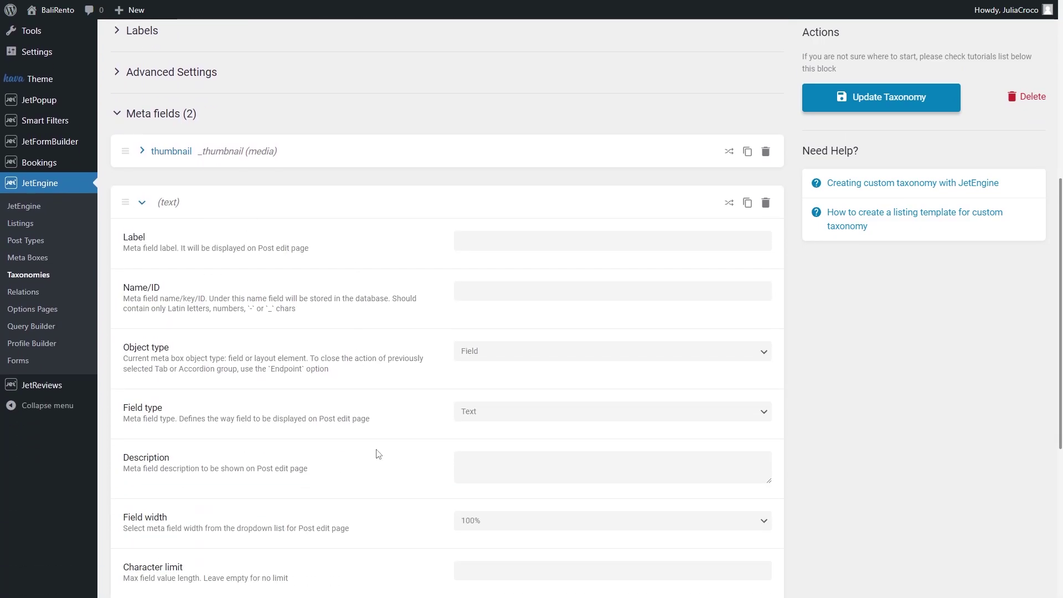
pyautogui.click(490, 417)
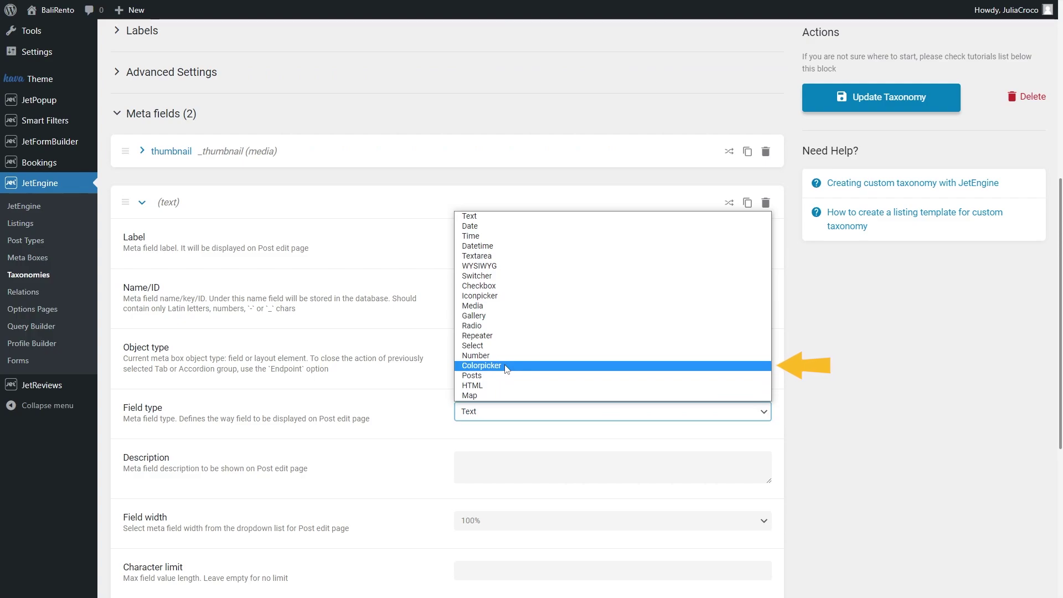
pyautogui.click(481, 366)
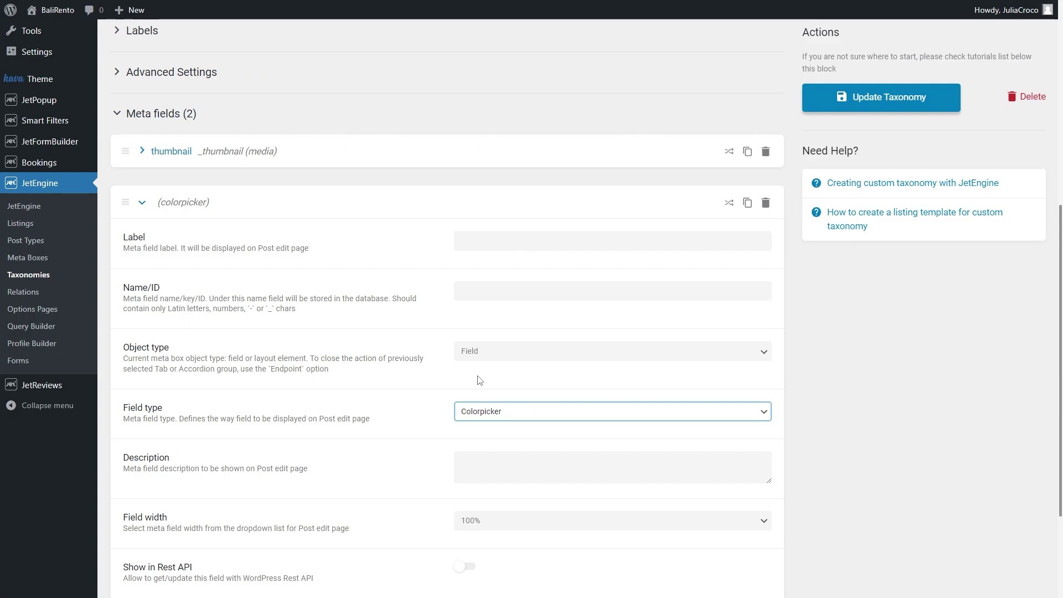
pyautogui.scroll(7, 283, 356)
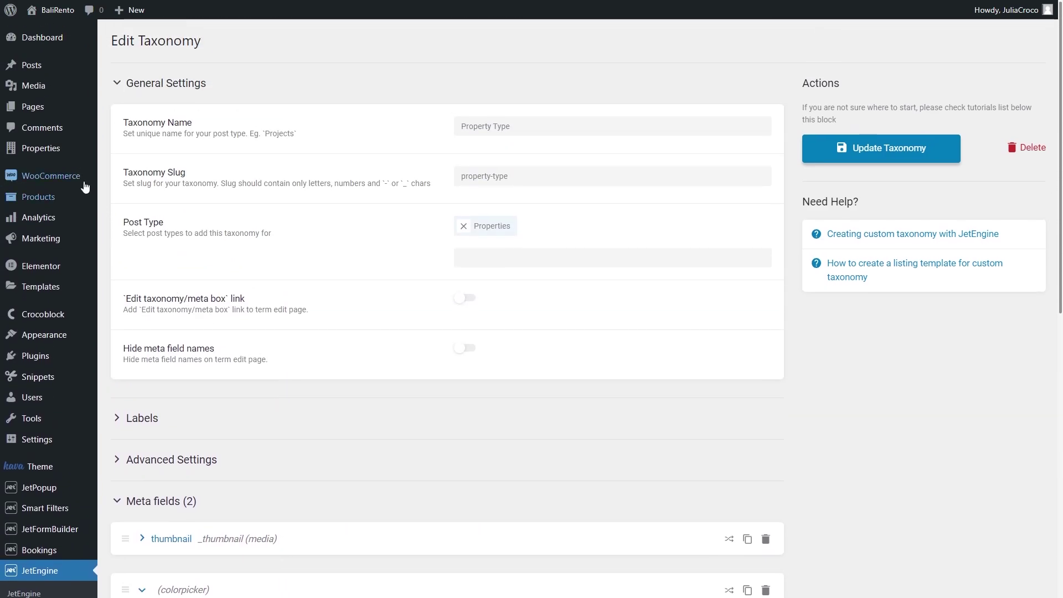
# Open the Bungalow term of Property Type for editing
pyautogui.moveTo(68, 148)
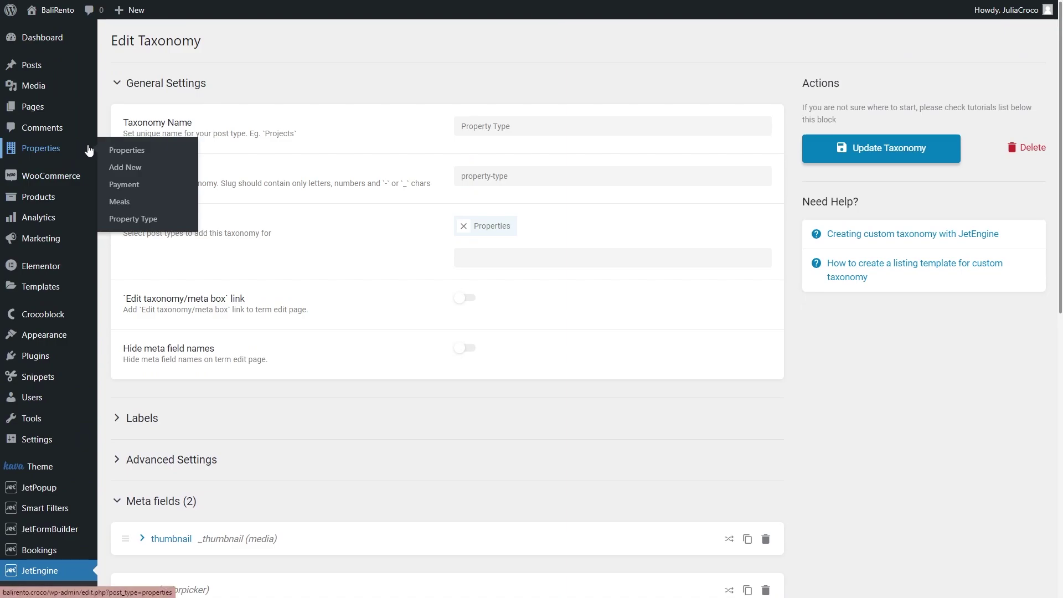
pyautogui.click(175, 220)
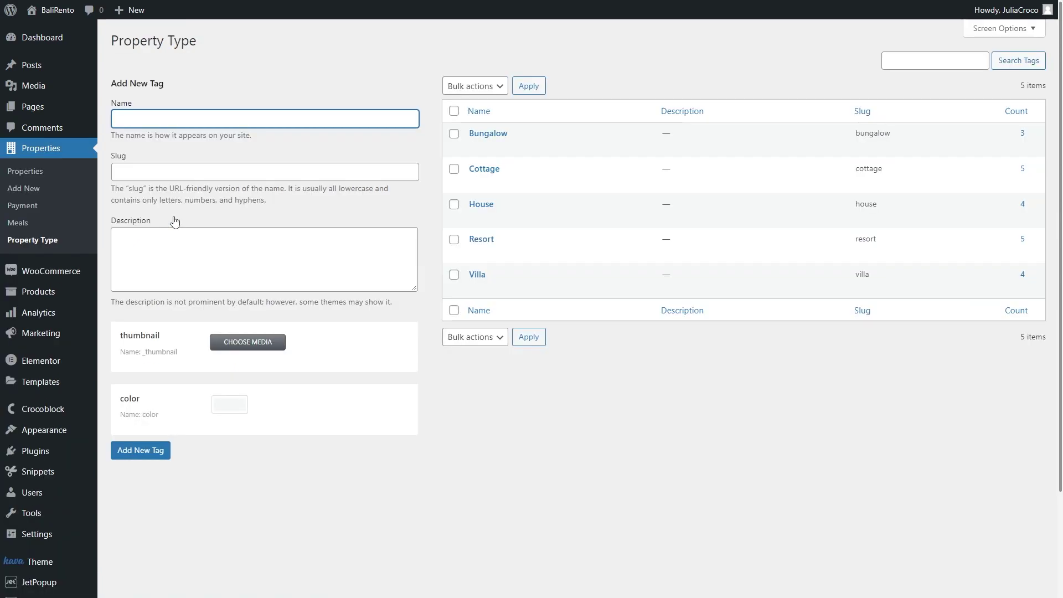
pyautogui.click(479, 136)
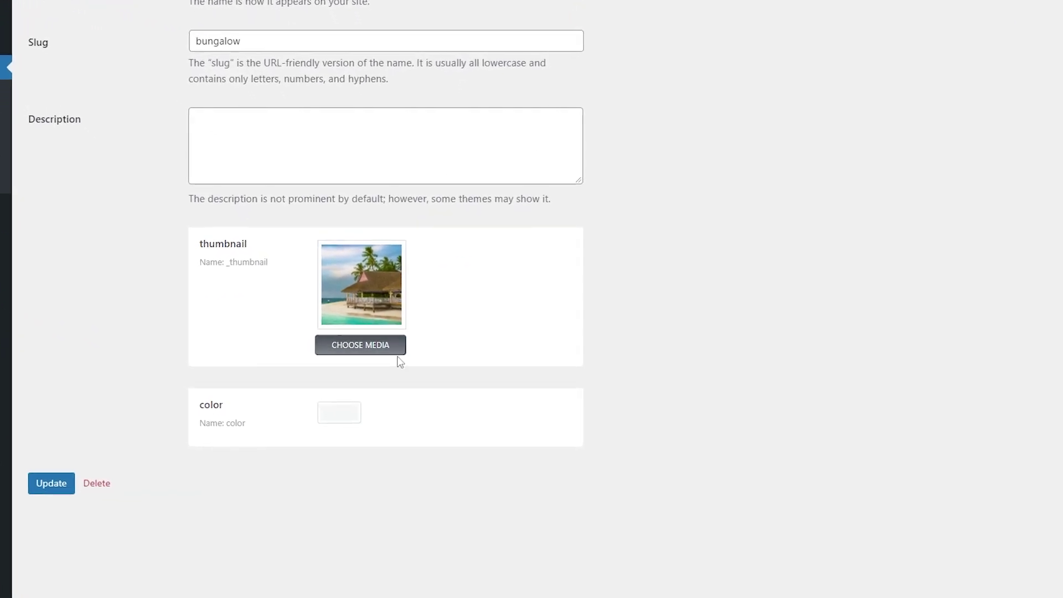
# Set Bungalow's color field to blue #4470e2 and save the term
pyautogui.click(349, 411)
pyautogui.click(368, 409)
pyautogui.write('#4470e2')
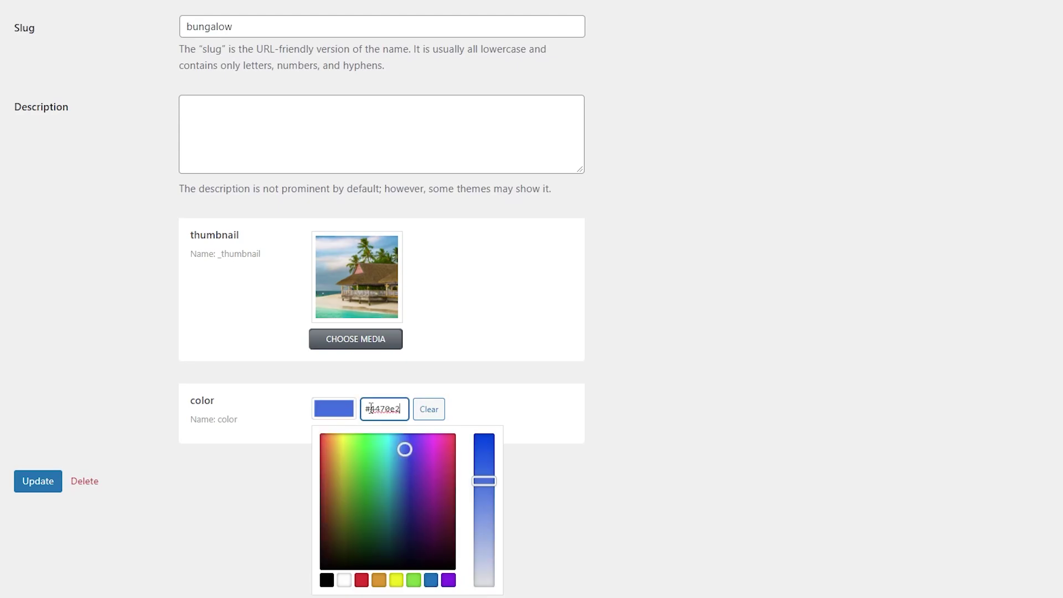
pyautogui.click(289, 430)
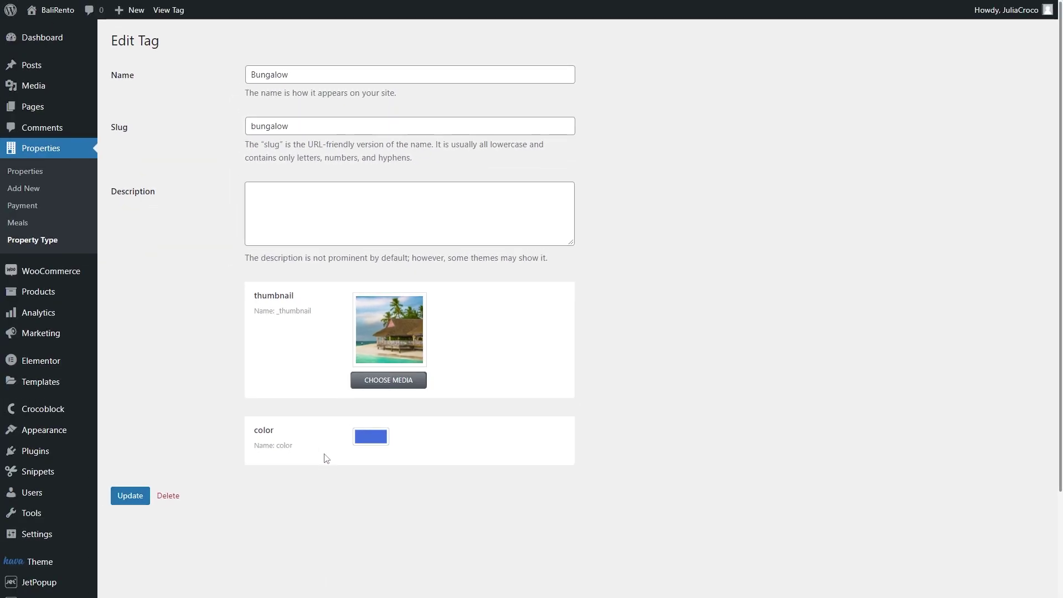
pyautogui.click(131, 497)
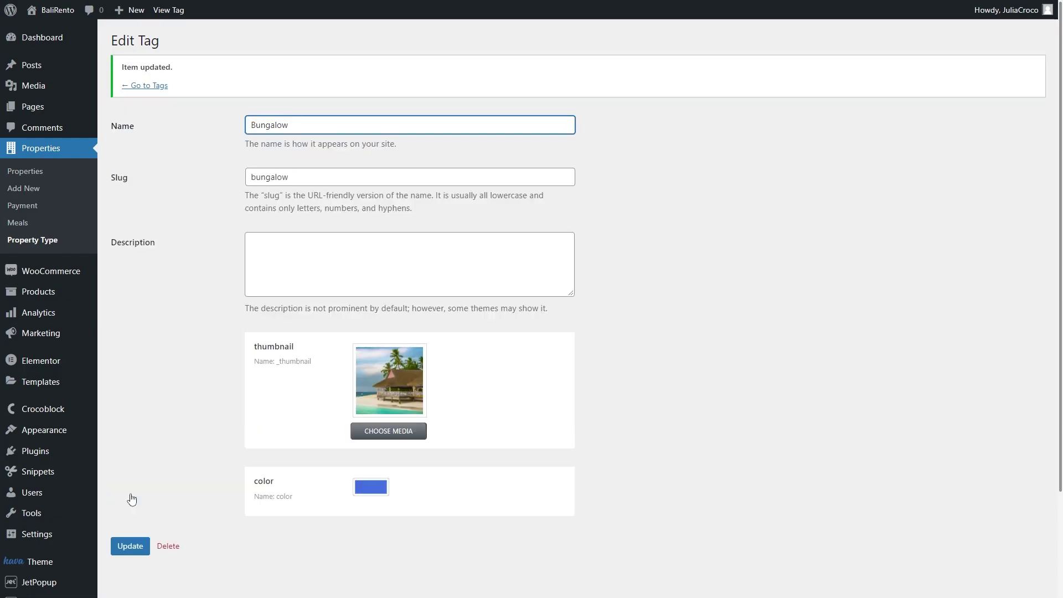
pyautogui.scroll(-3, 131, 499)
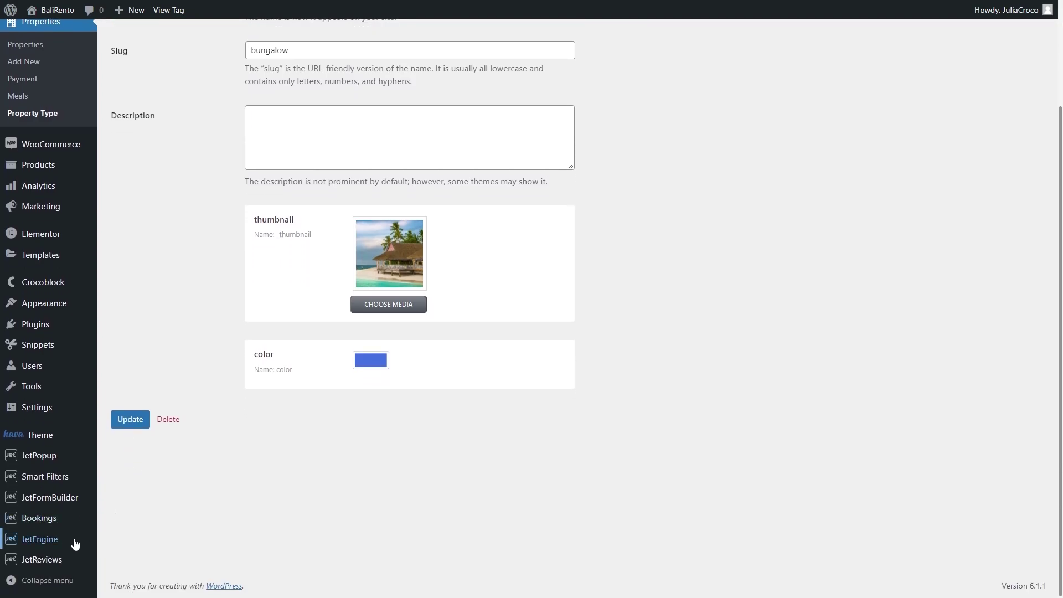
pyautogui.moveTo(78, 540)
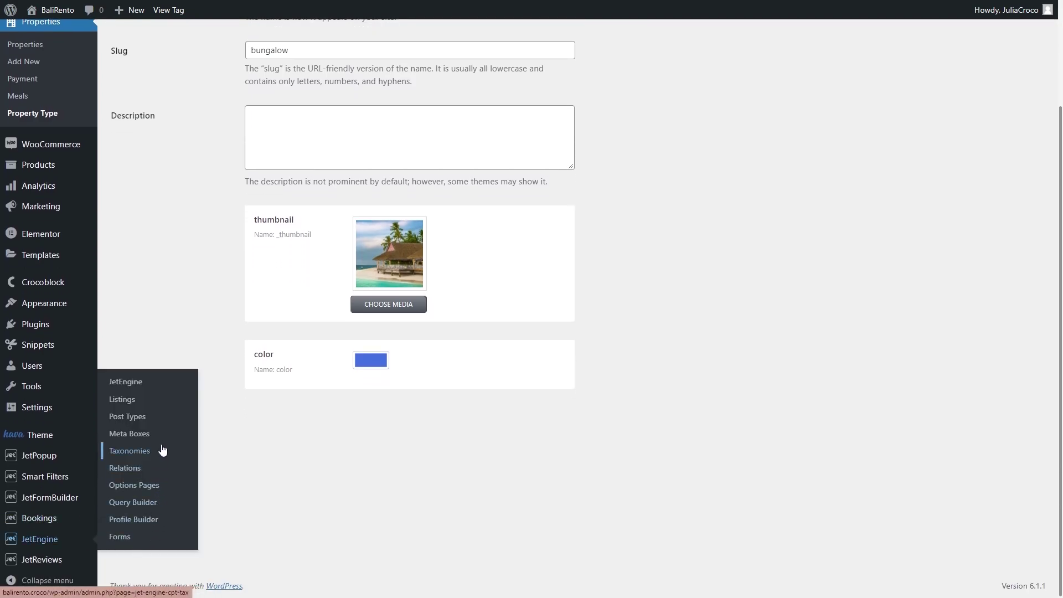
pyautogui.click(165, 402)
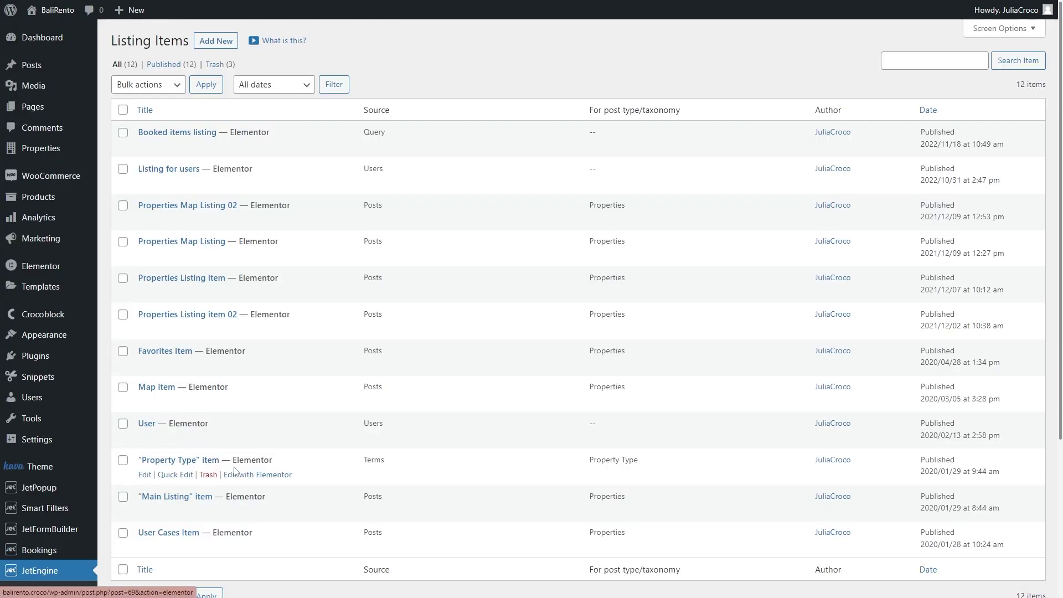
pyautogui.click(212, 38)
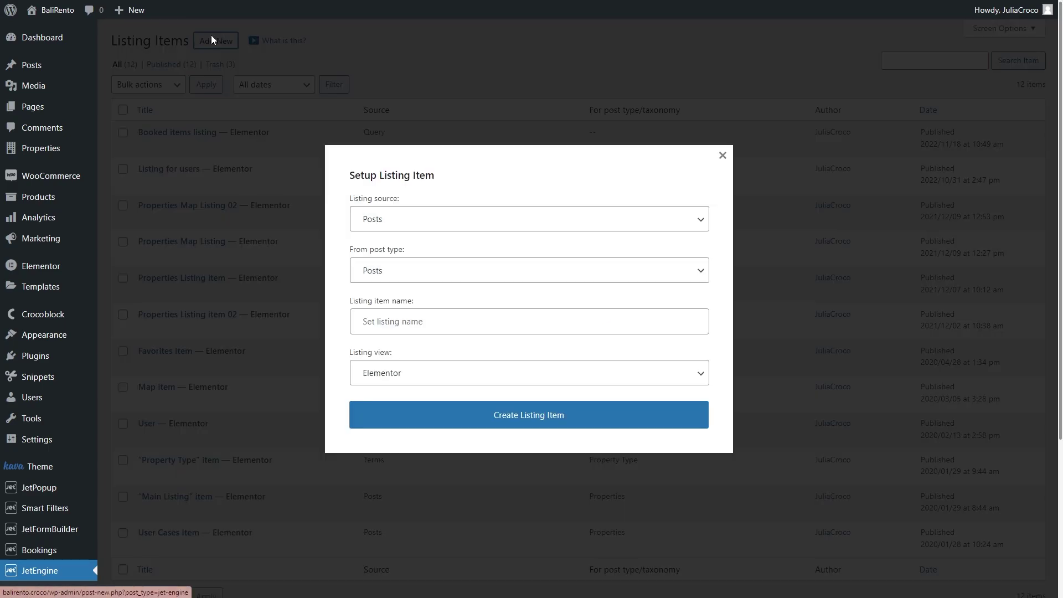
pyautogui.click(410, 219)
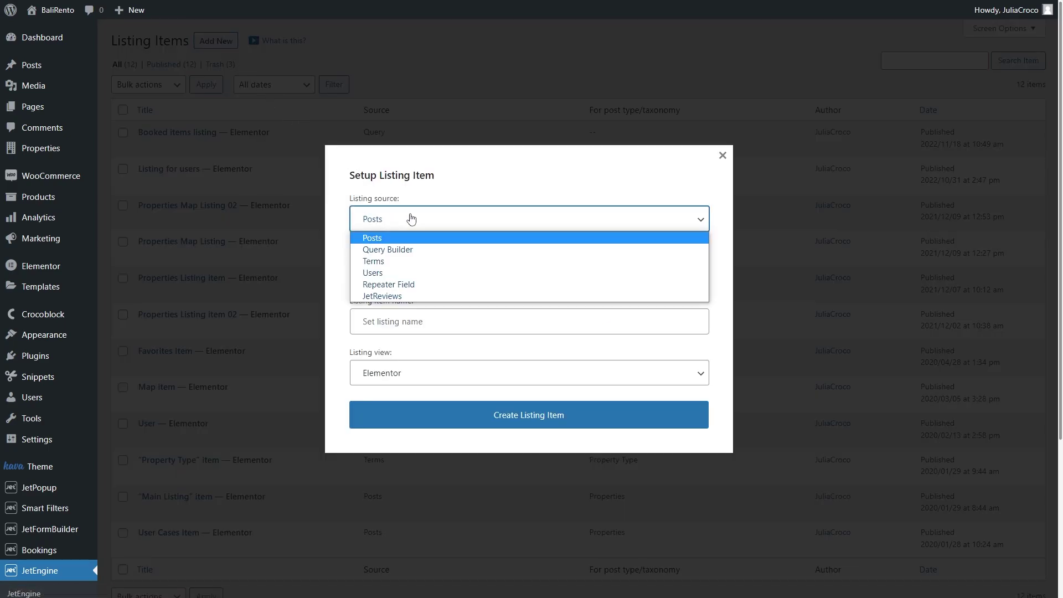
pyautogui.click(440, 262)
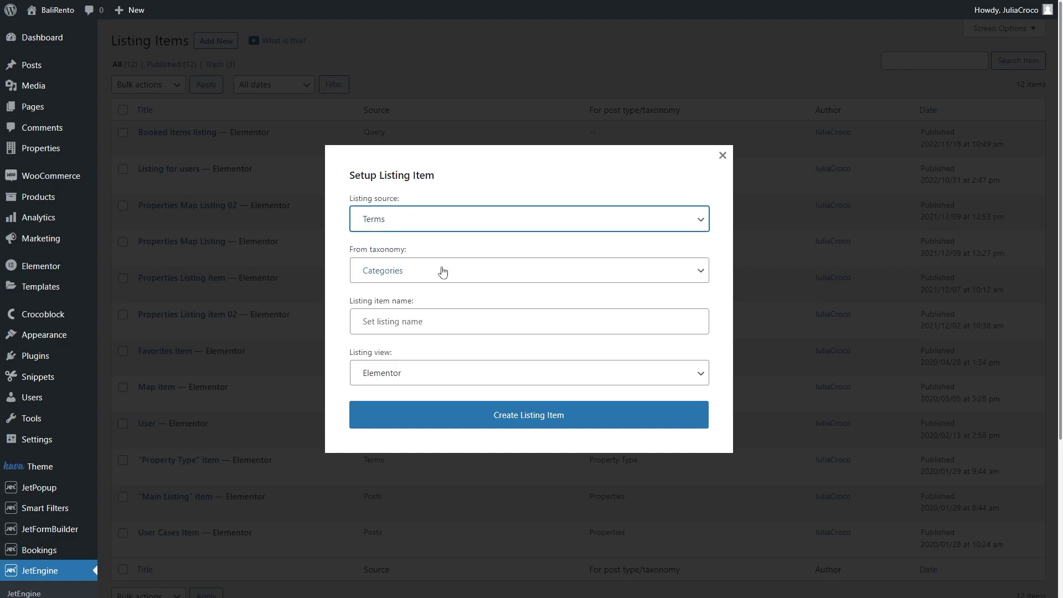
pyautogui.click(441, 269)
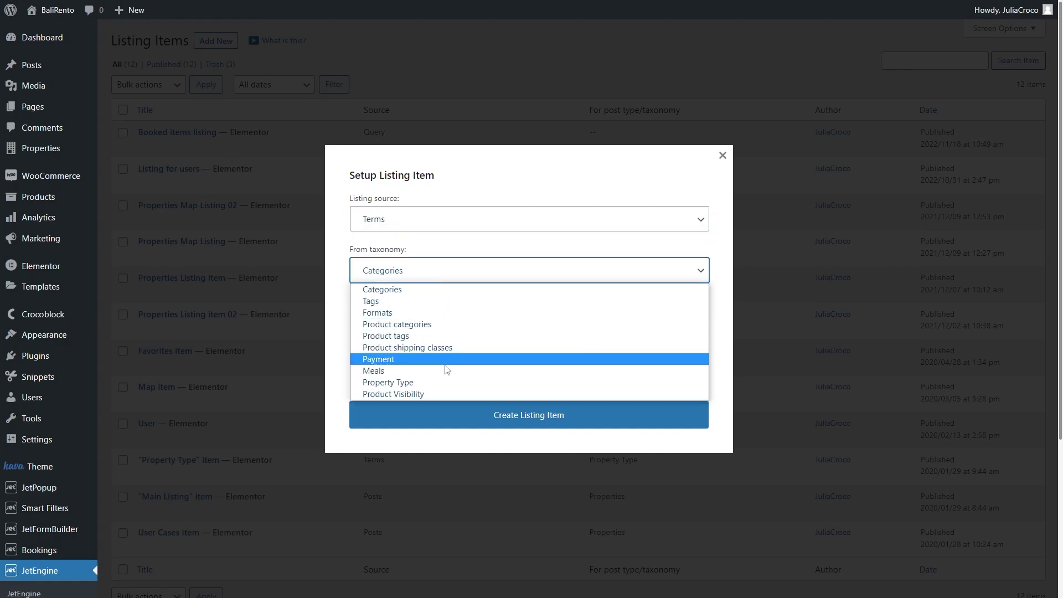
pyautogui.click(448, 383)
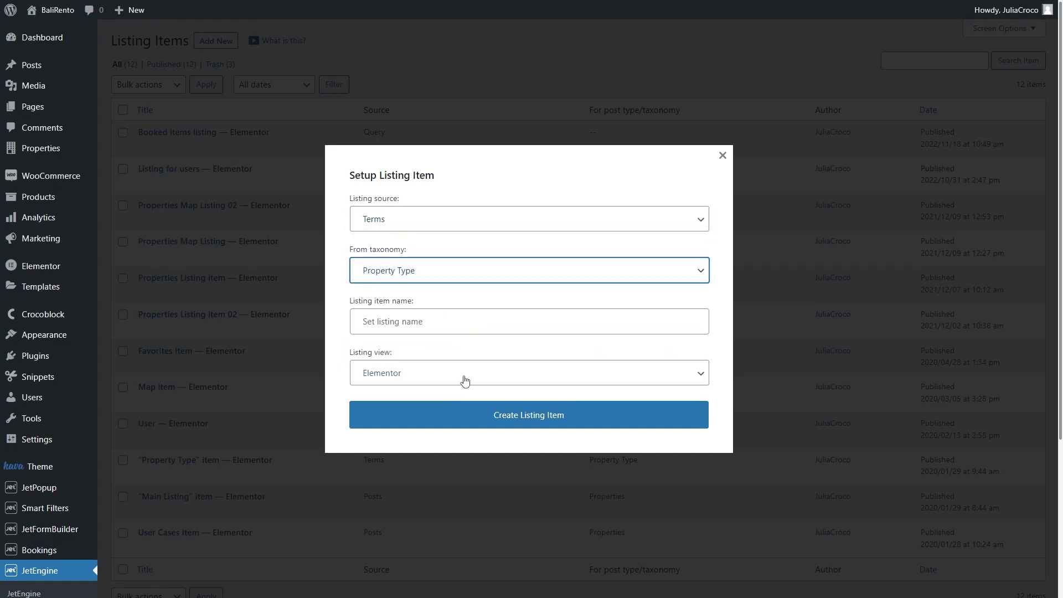
pyautogui.click(723, 156)
# Edit the Property Type listing item in Elementor and place a Dynamic Field widget atop the card
pyautogui.click(241, 474)
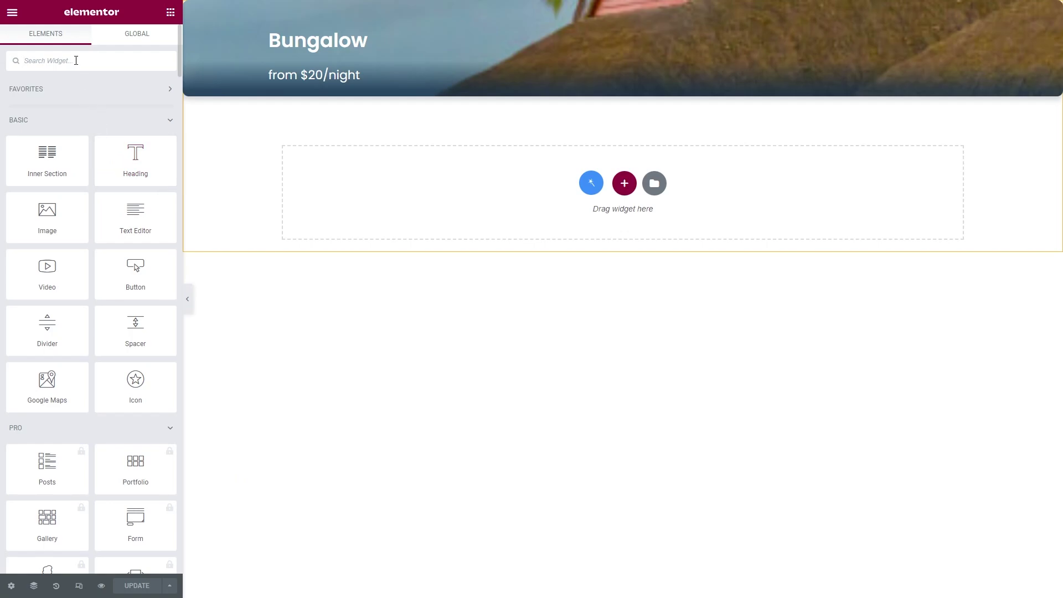
pyautogui.click(76, 60)
pyautogui.write('dynamic field')
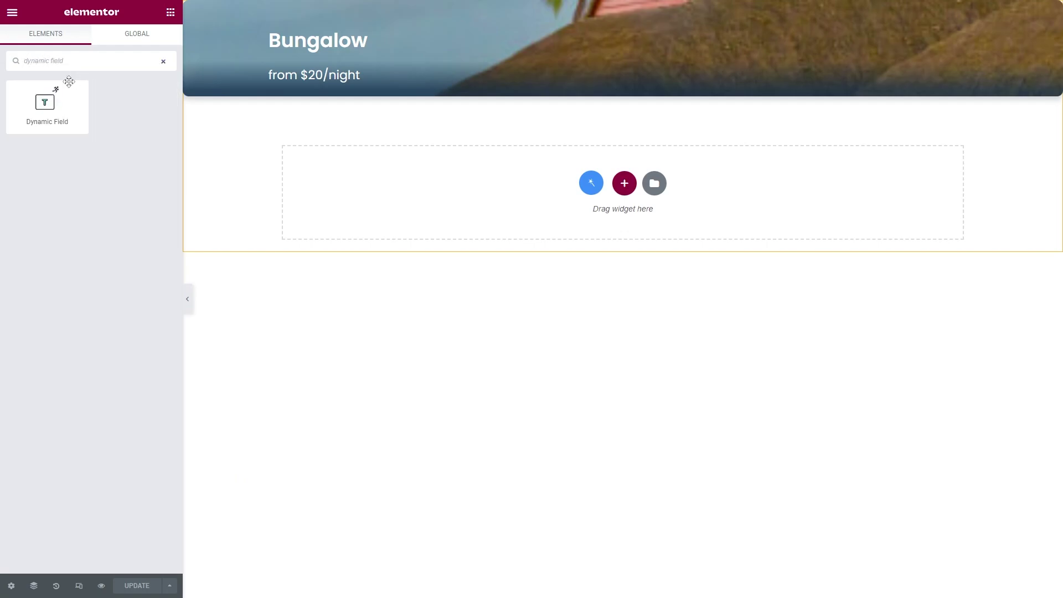
pyautogui.moveTo(68, 82); pyautogui.dragTo(311, 32)
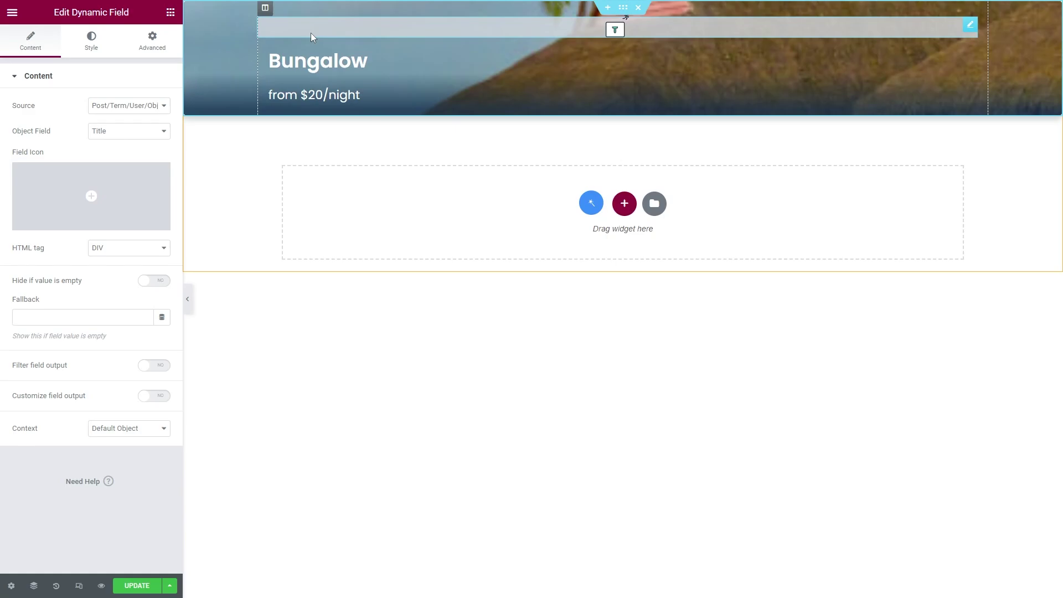
# Keep the Object source and set the Object Field to Term name, showing 'Bungalow'
pyautogui.click(142, 105)
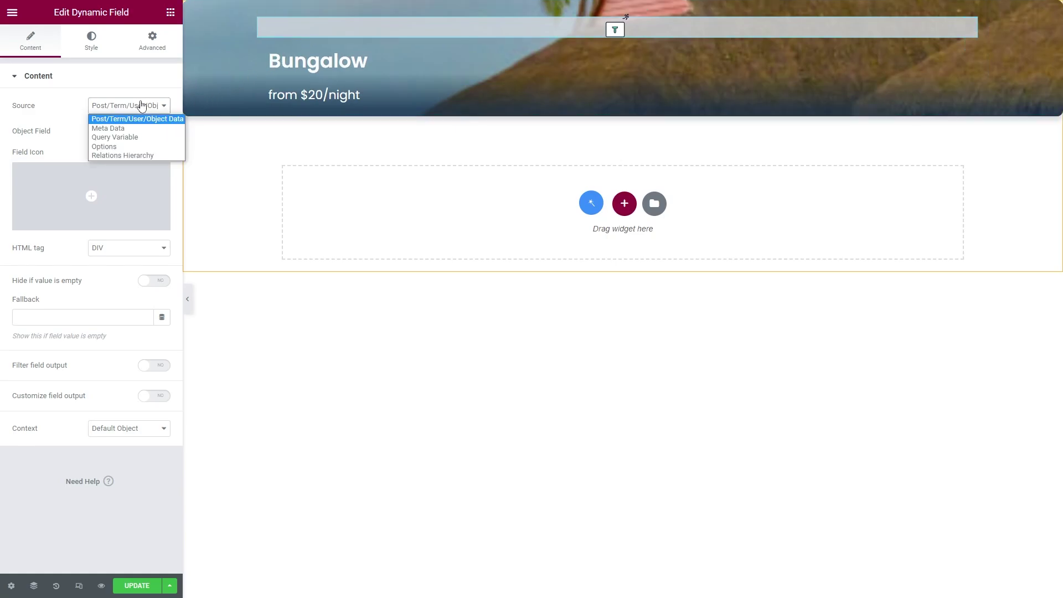
pyautogui.click(141, 105)
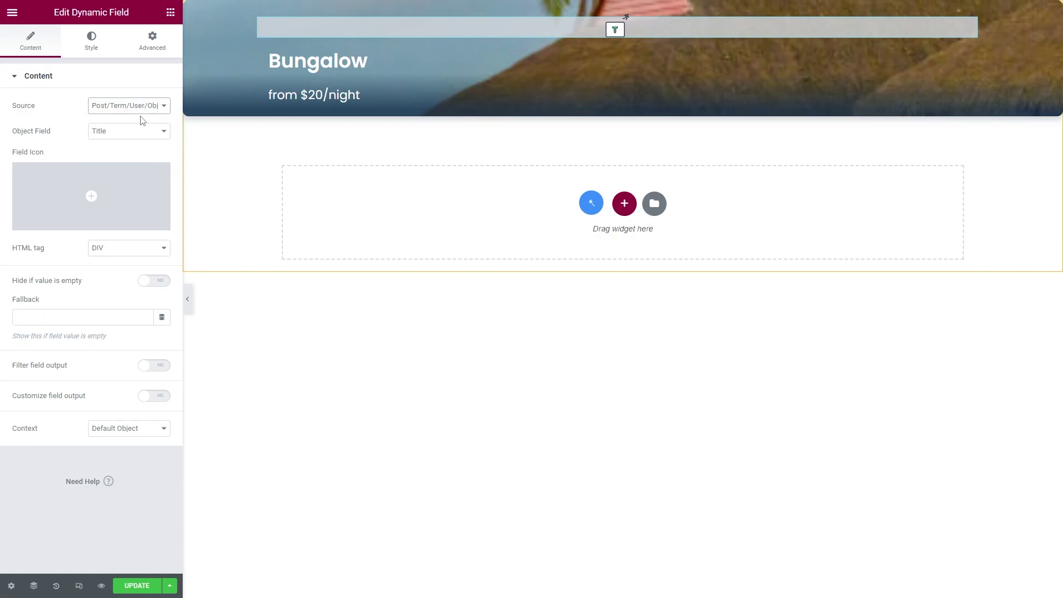
pyautogui.click(142, 132)
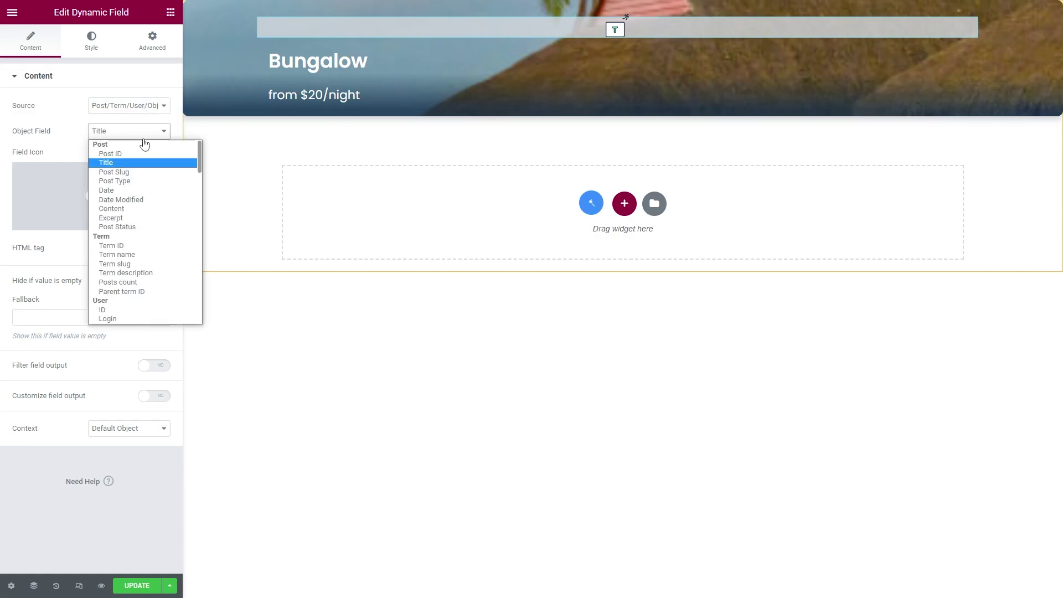
pyautogui.click(150, 255)
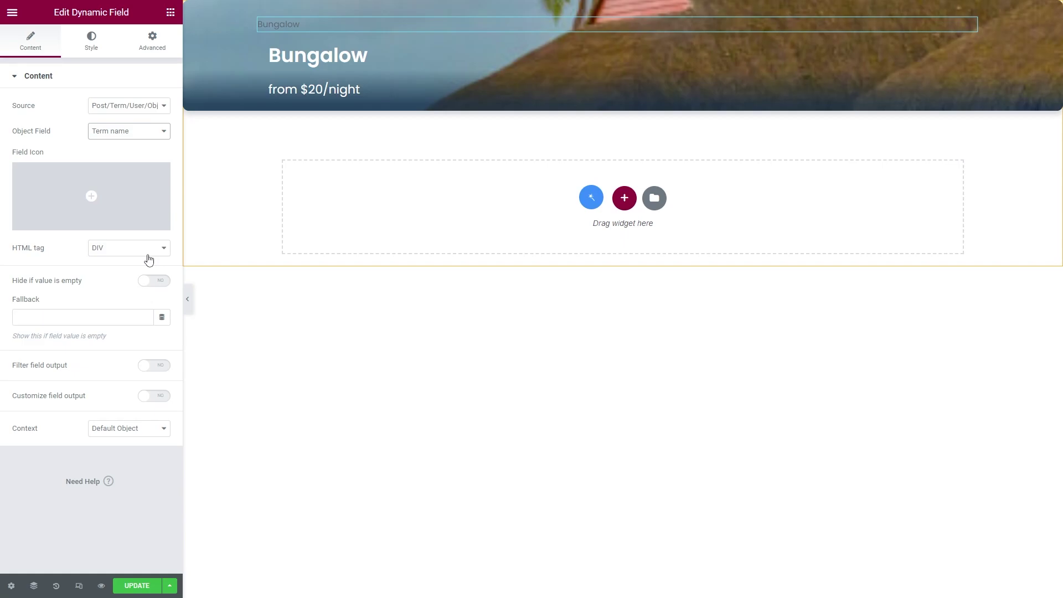
# Set the term name's text color to white
pyautogui.click(92, 39)
pyautogui.click(162, 105)
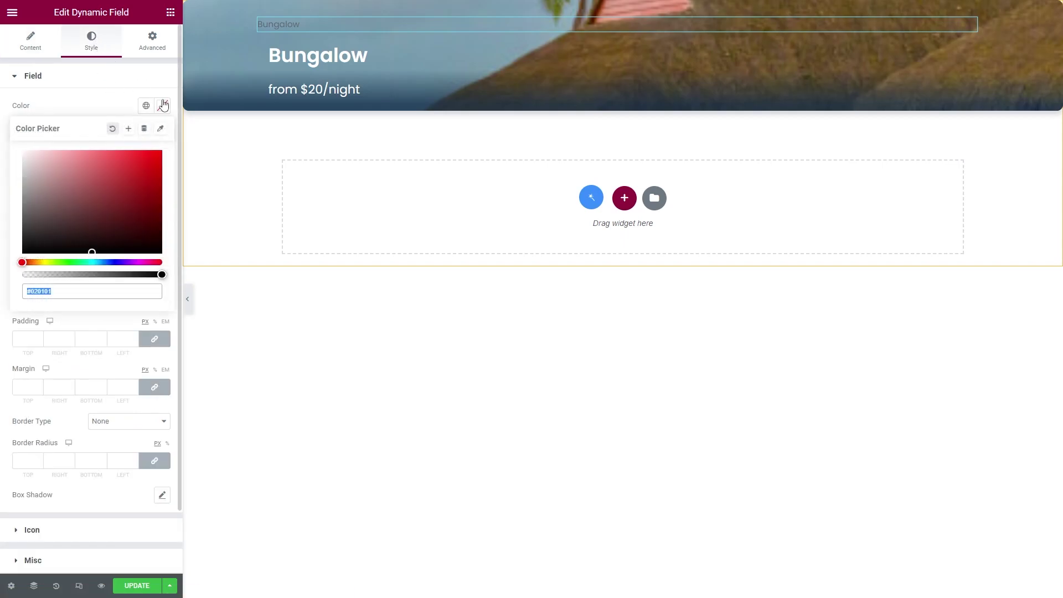
pyautogui.moveTo(33, 157); pyautogui.dragTo(21, 151)
pyautogui.click(61, 105)
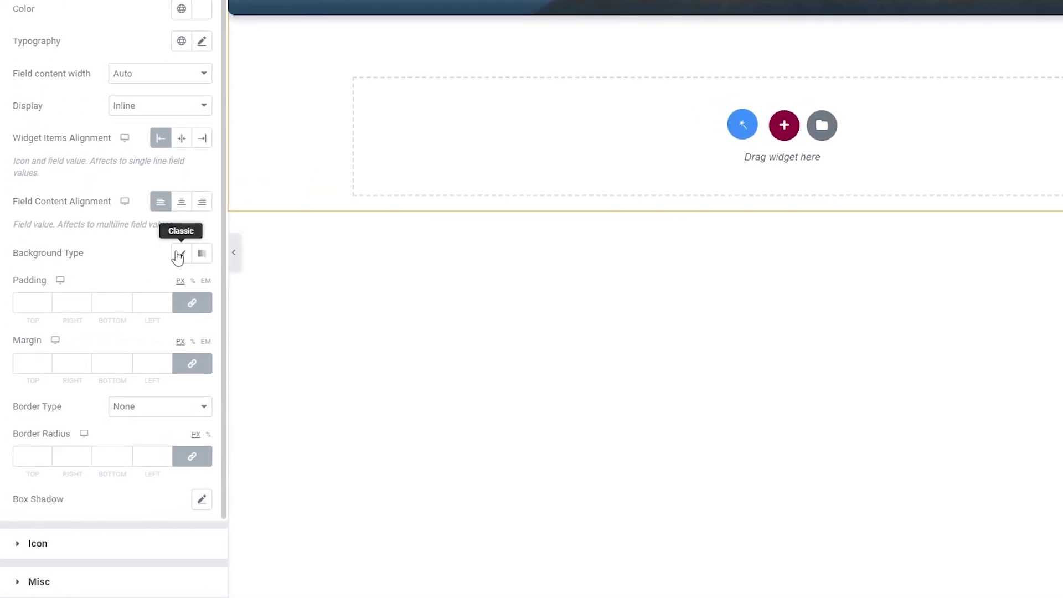
# Give the field a Classic background colored by the term's 'color' custom field via Dynamic Tags
pyautogui.click(181, 254)
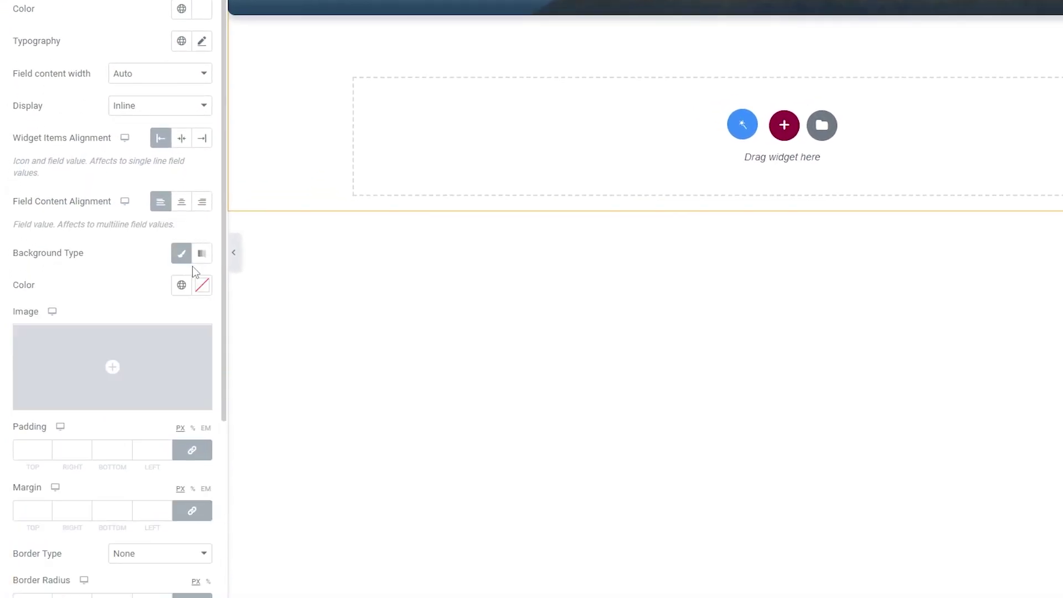
pyautogui.click(202, 285)
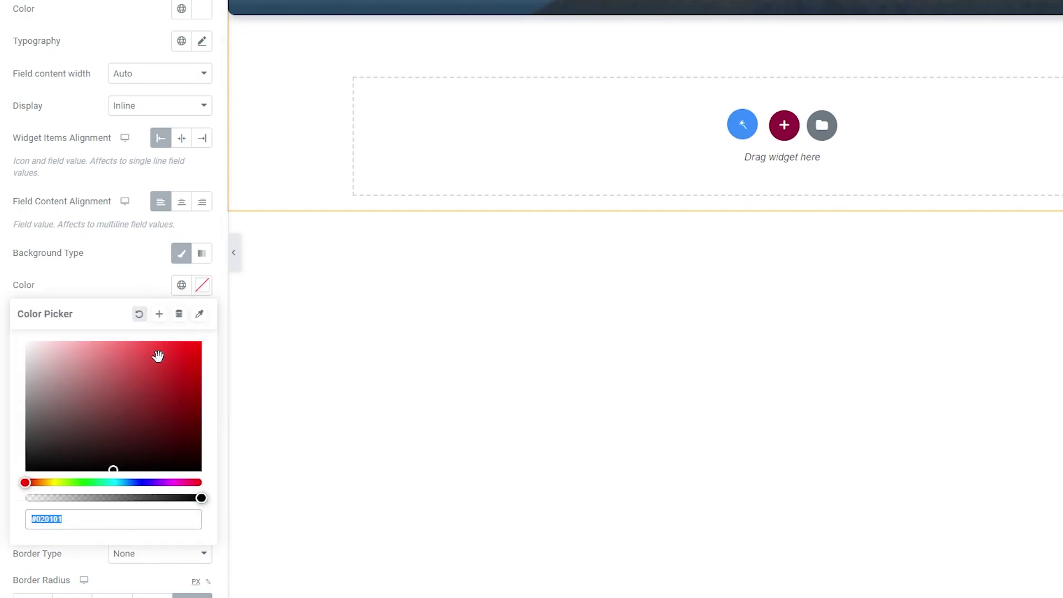
pyautogui.click(179, 315)
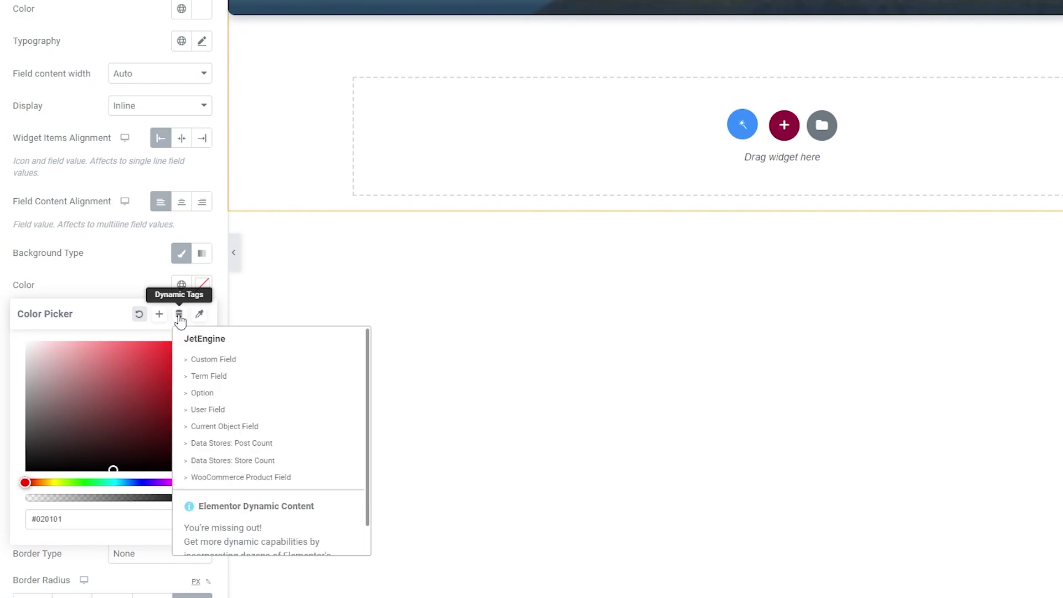
pyautogui.click(277, 365)
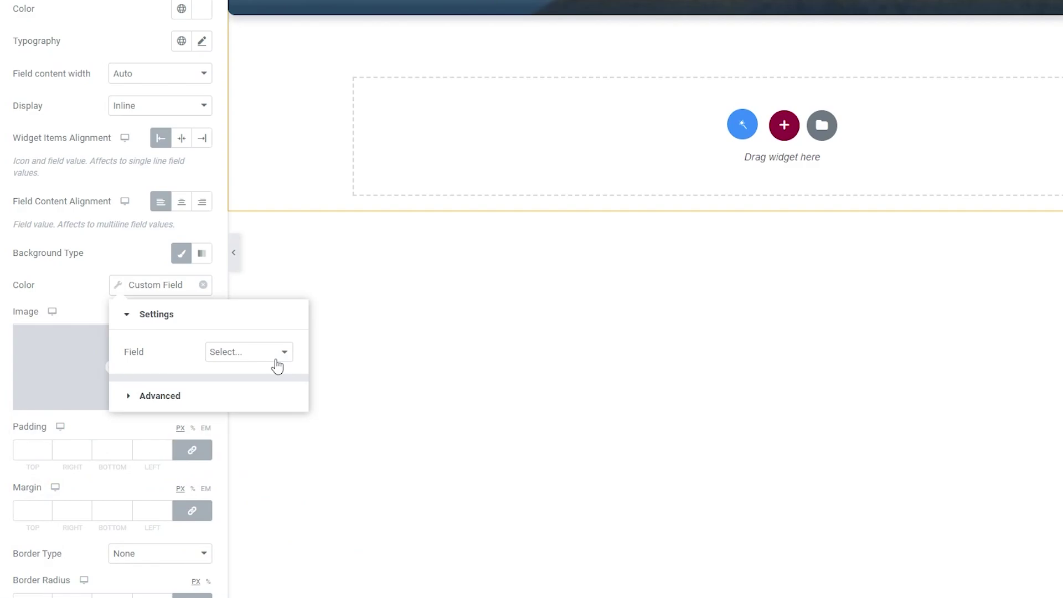
pyautogui.click(256, 353)
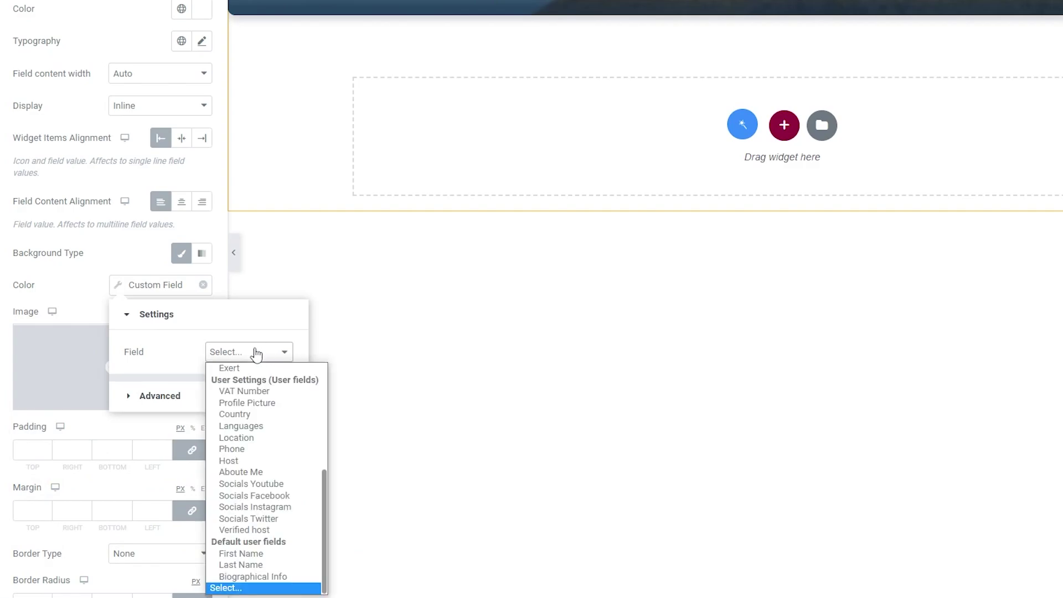
pyautogui.scroll(5, 264, 426)
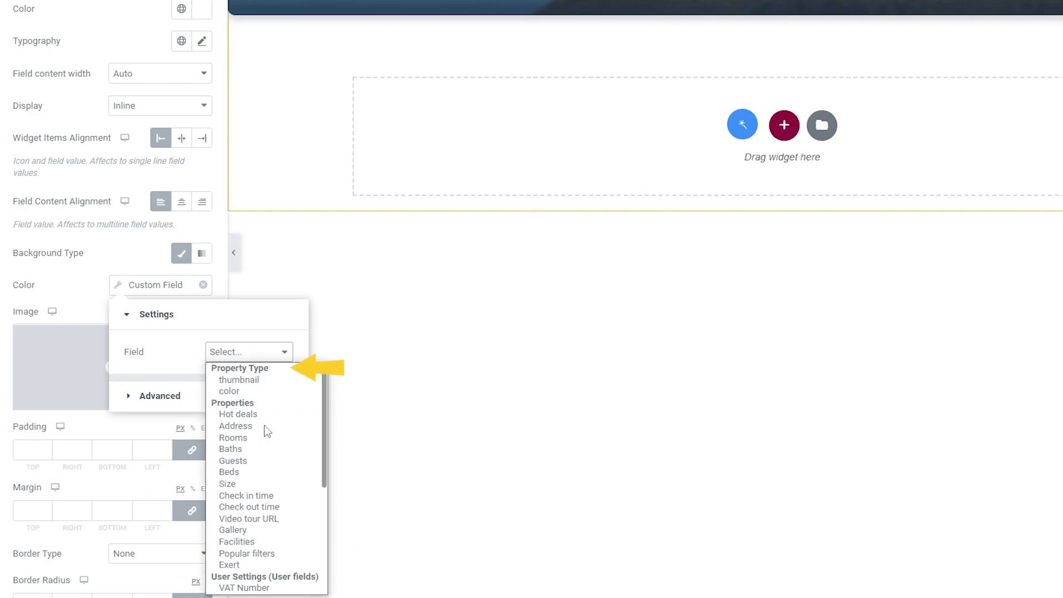
pyautogui.click(260, 395)
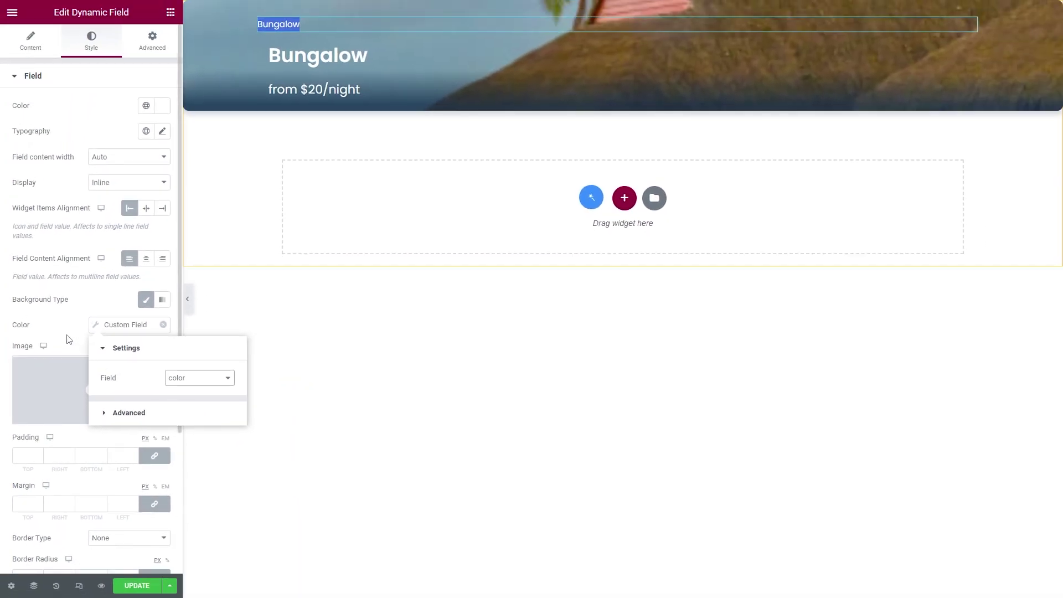
# Round the badge corners with a radius of 30 and update the listing item
pyautogui.click(69, 339)
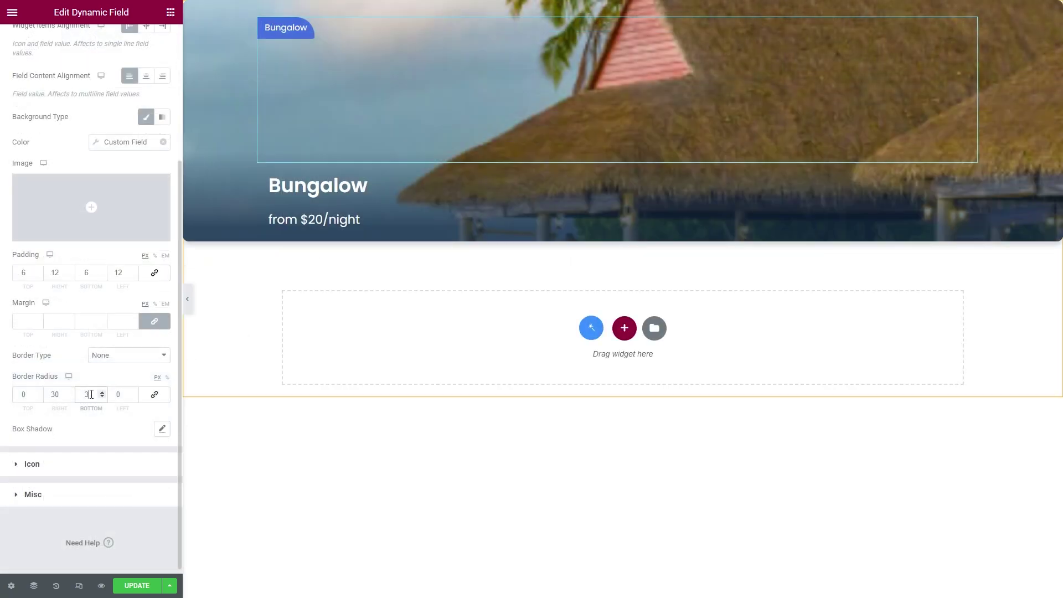
pyautogui.write('30')
pyautogui.click(139, 587)
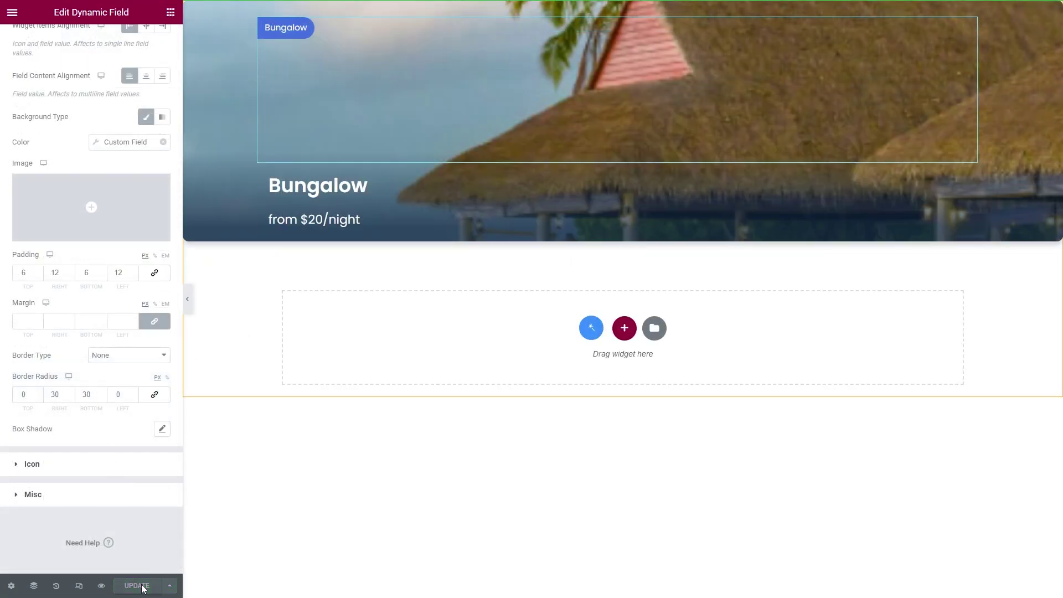